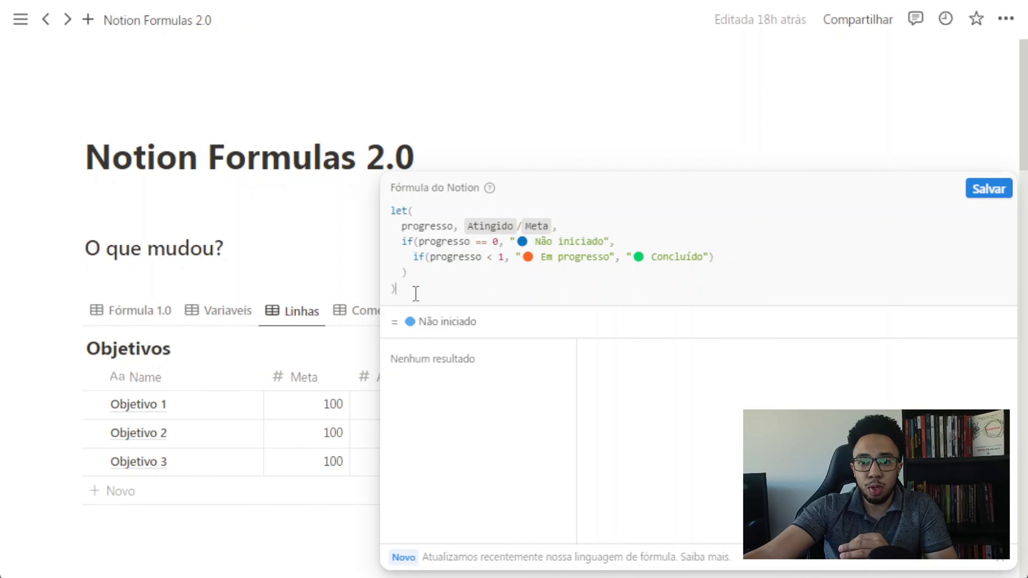
# Examine the multi-line let formula, from its opening and closing parentheses to the indented block defining progresso as Atingido/Meta
pyautogui.click(398, 288)
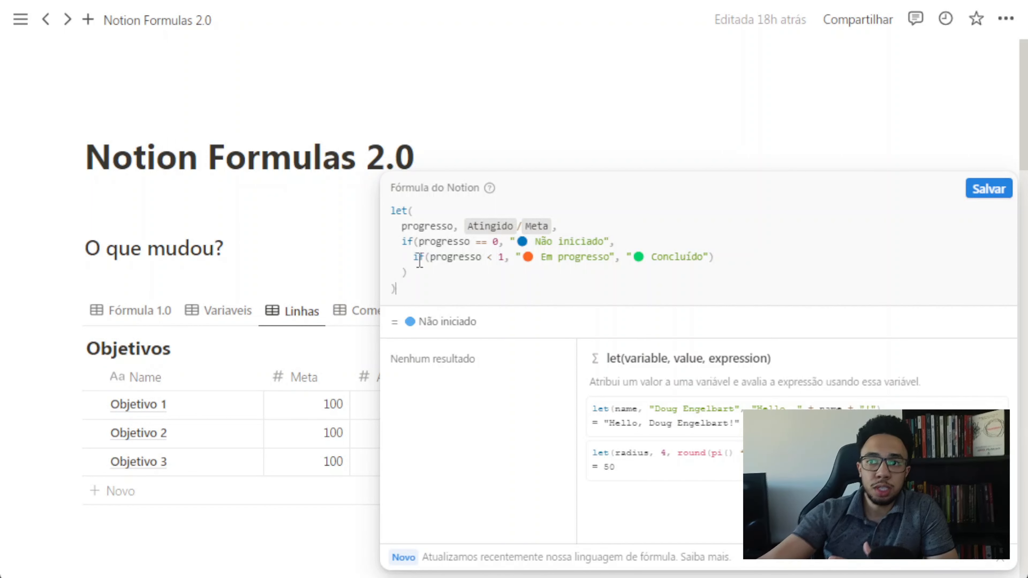
pyautogui.click(389, 211)
pyautogui.click(397, 291)
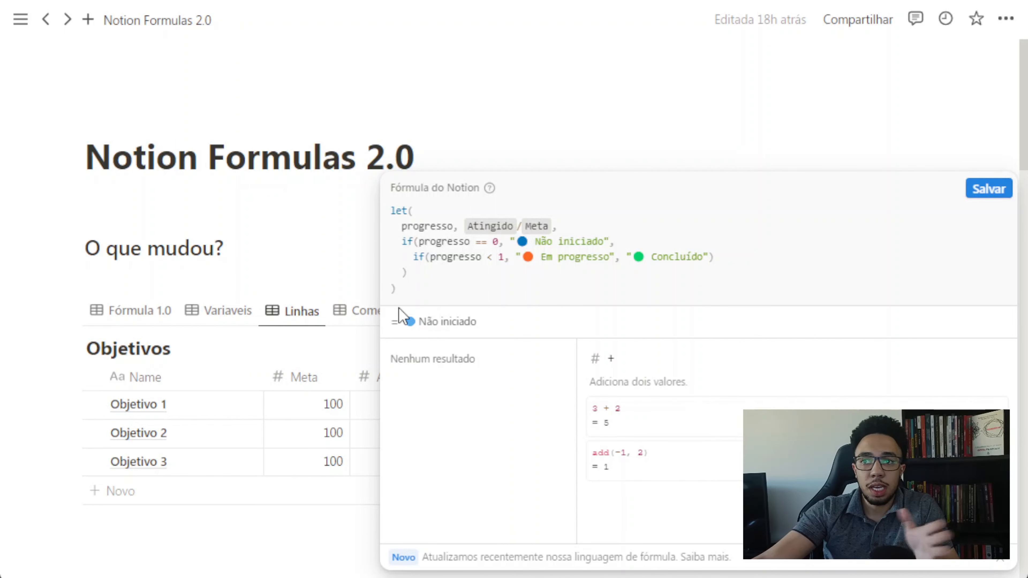
pyautogui.click(390, 211)
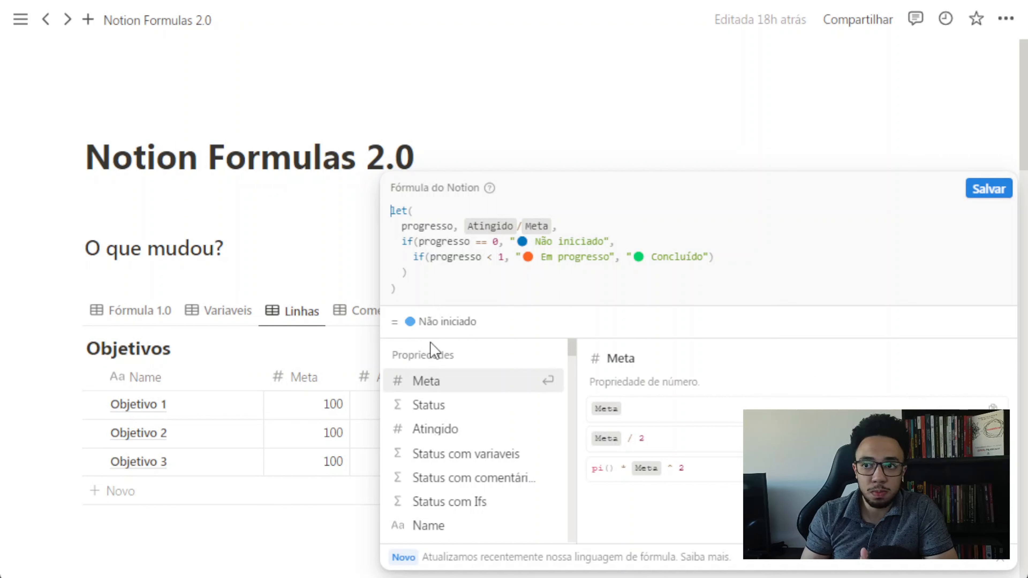
pyautogui.click(420, 212)
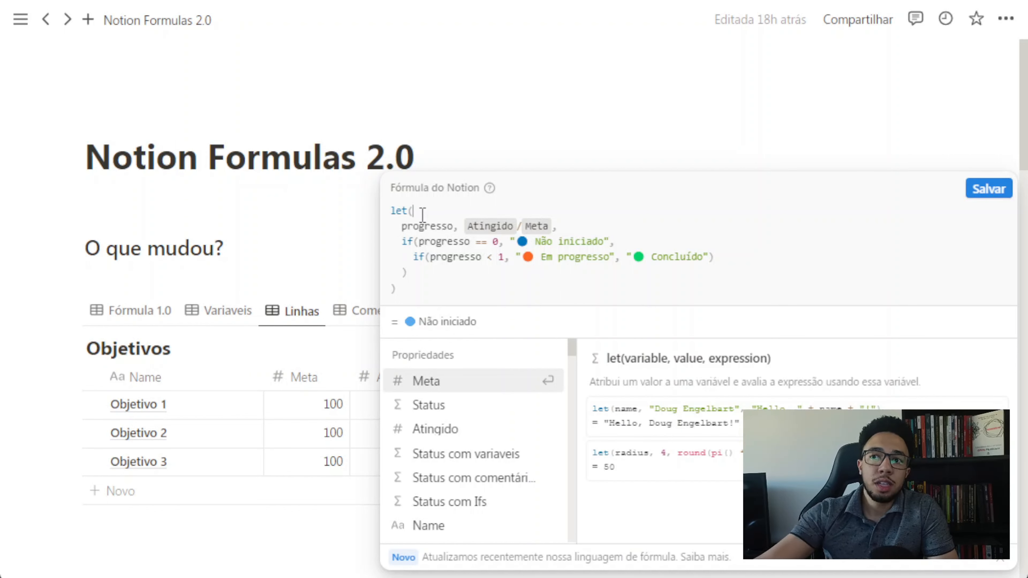
pyautogui.click(404, 227)
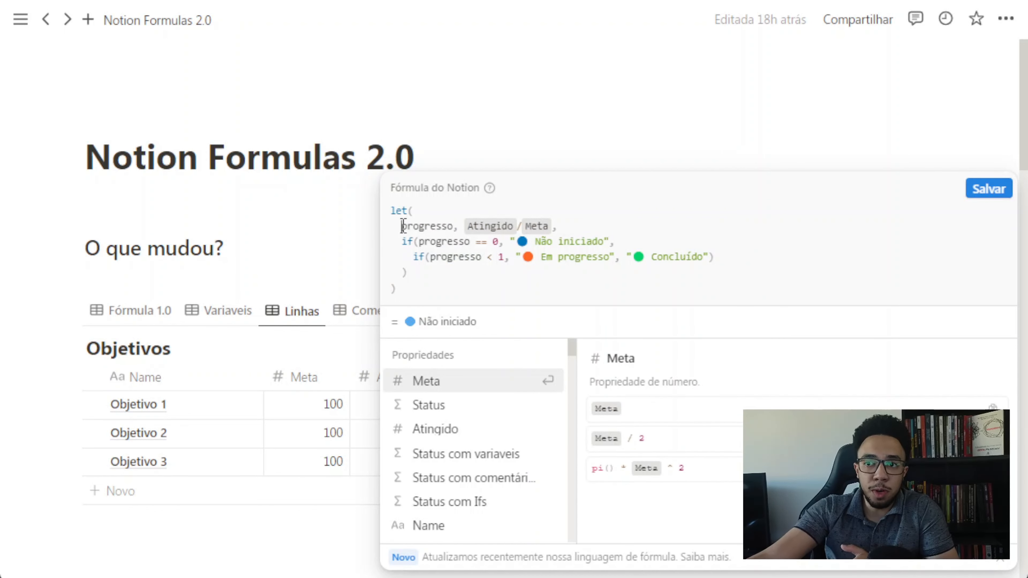
pyautogui.moveTo(404, 226); pyautogui.dragTo(430, 271)
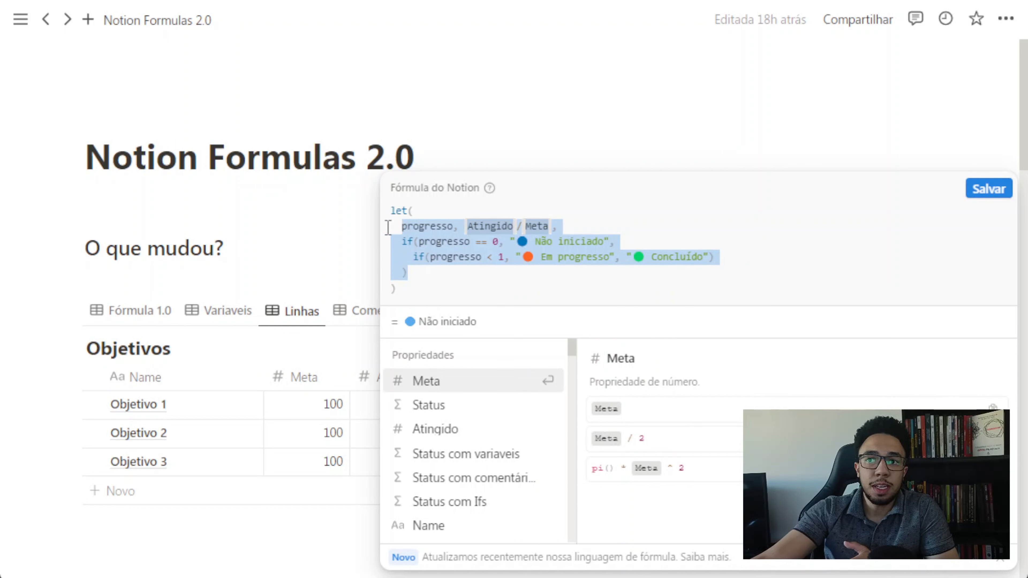
pyautogui.click(406, 226)
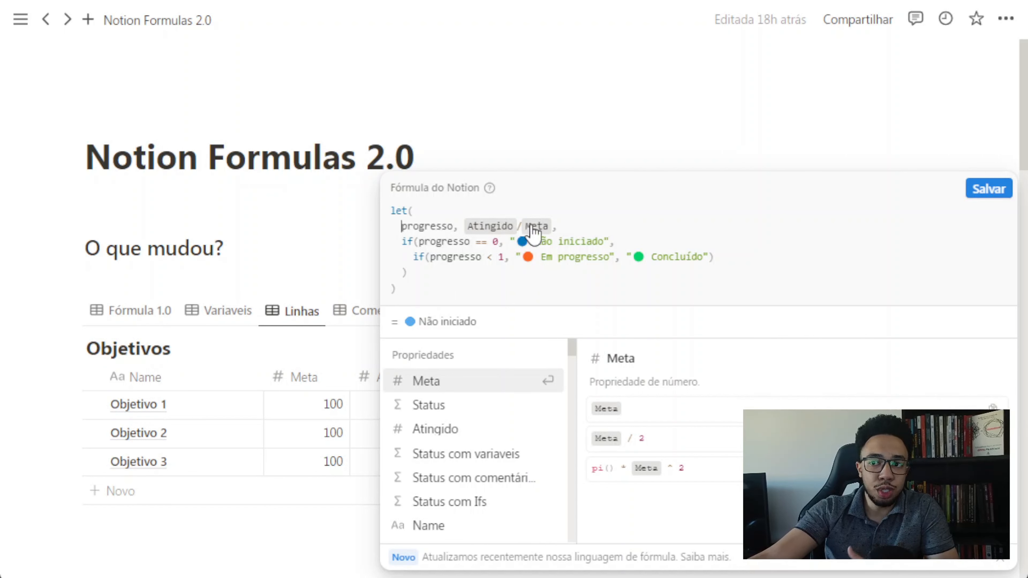
# Examine the indentation of the outer if condition and the nested if(progresso < 1) line in the let formula
pyautogui.click(406, 254)
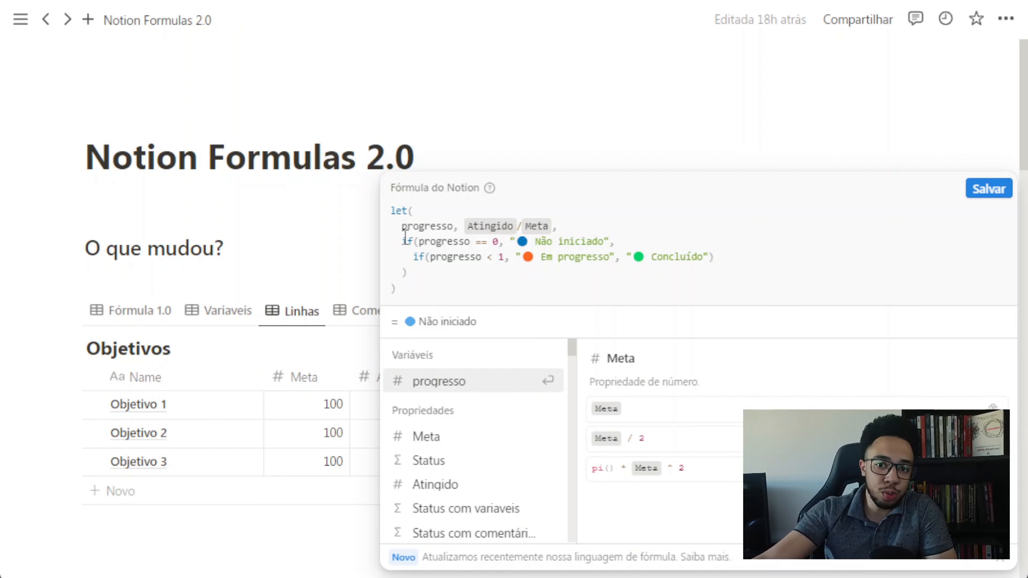
pyautogui.click(408, 272)
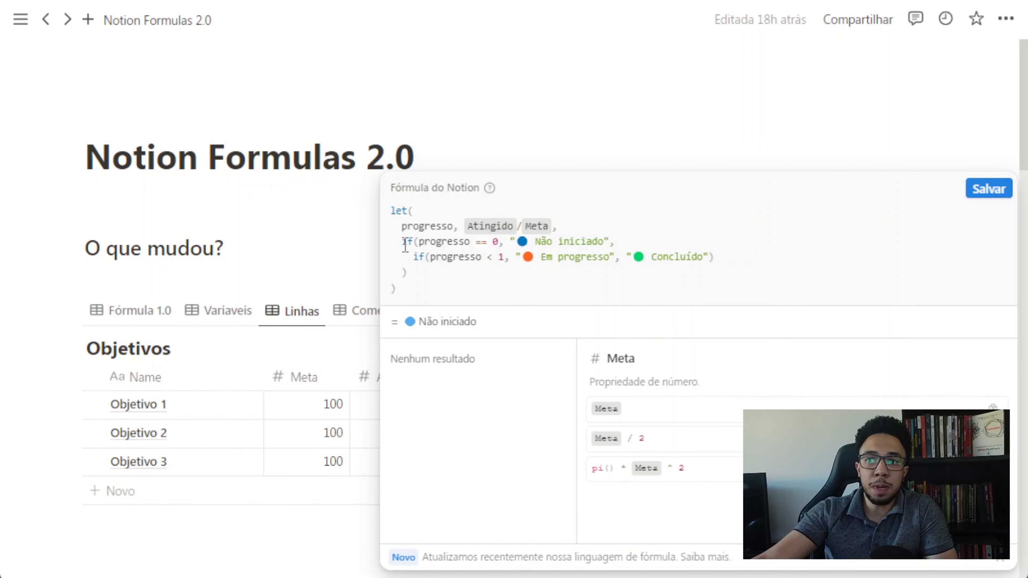
pyautogui.click(404, 244)
pyautogui.click(409, 273)
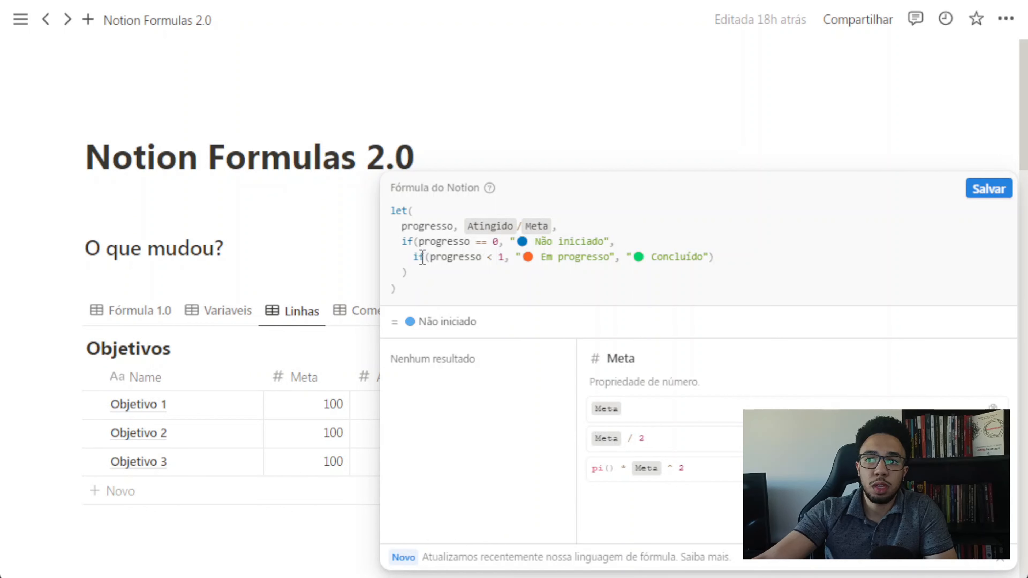
pyautogui.moveTo(413, 257); pyautogui.dragTo(763, 261)
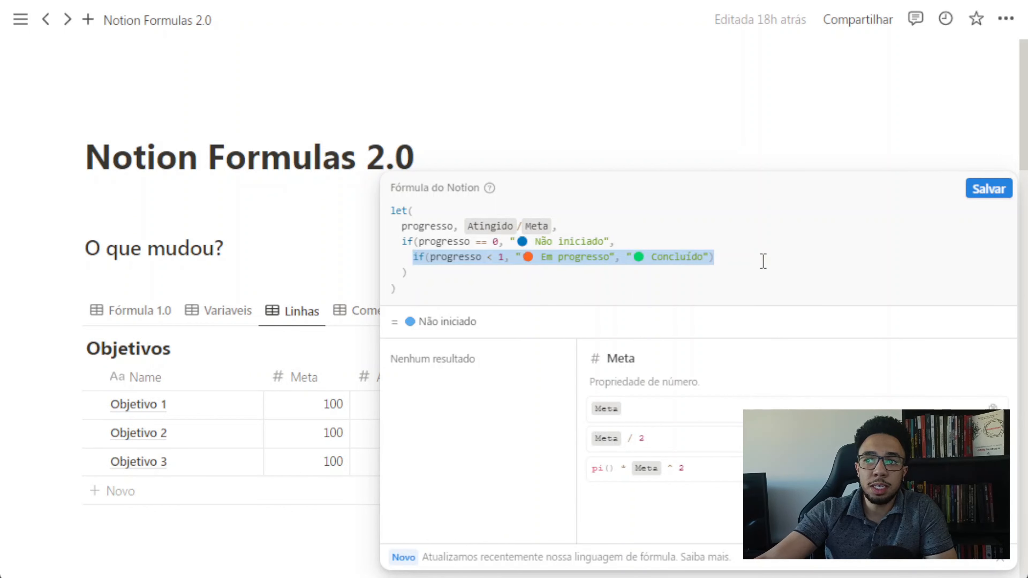
pyautogui.click(404, 241)
pyautogui.moveTo(413, 257); pyautogui.dragTo(746, 257)
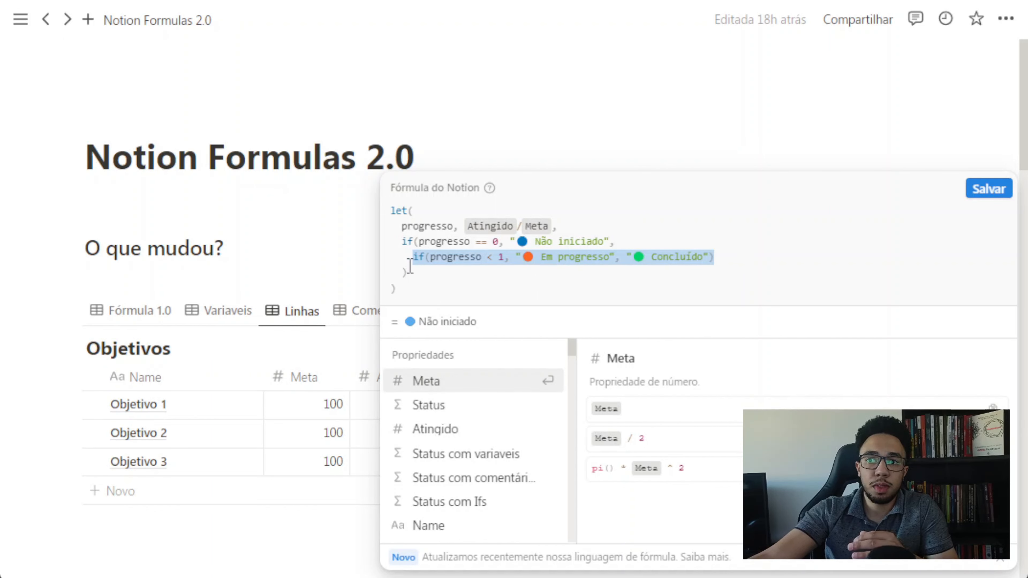
pyautogui.click(408, 277)
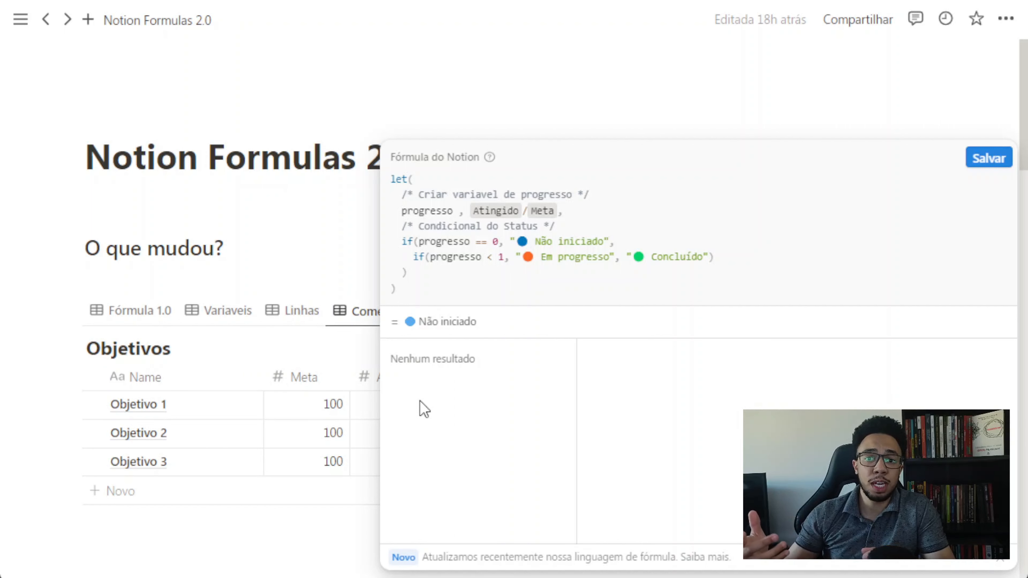
# Examine the comments "Criar variavel de progresso" and "Condicional do Status" alongside the formula lines they describe
pyautogui.click(408, 196)
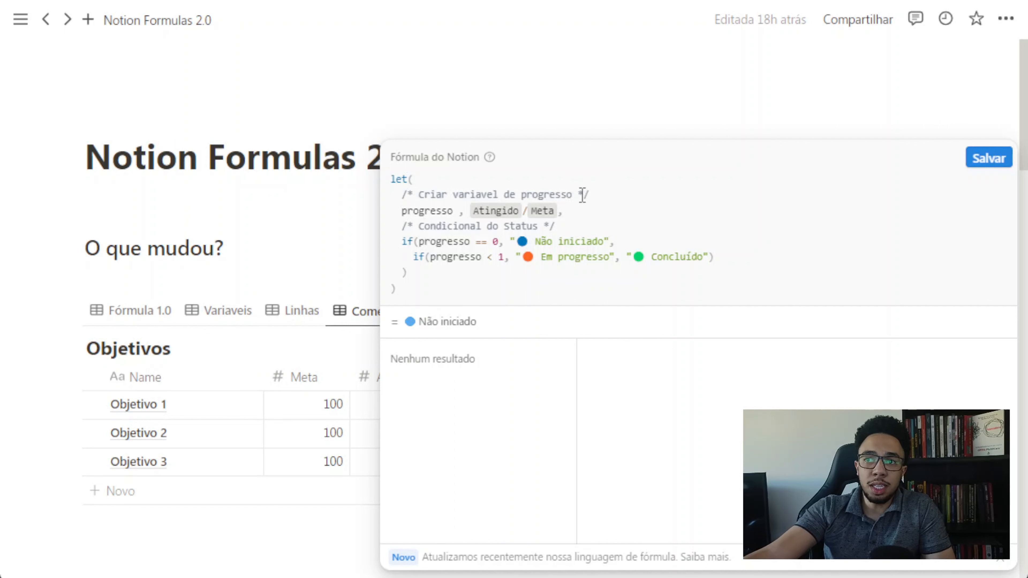
pyautogui.moveTo(589, 195); pyautogui.dragTo(395, 197)
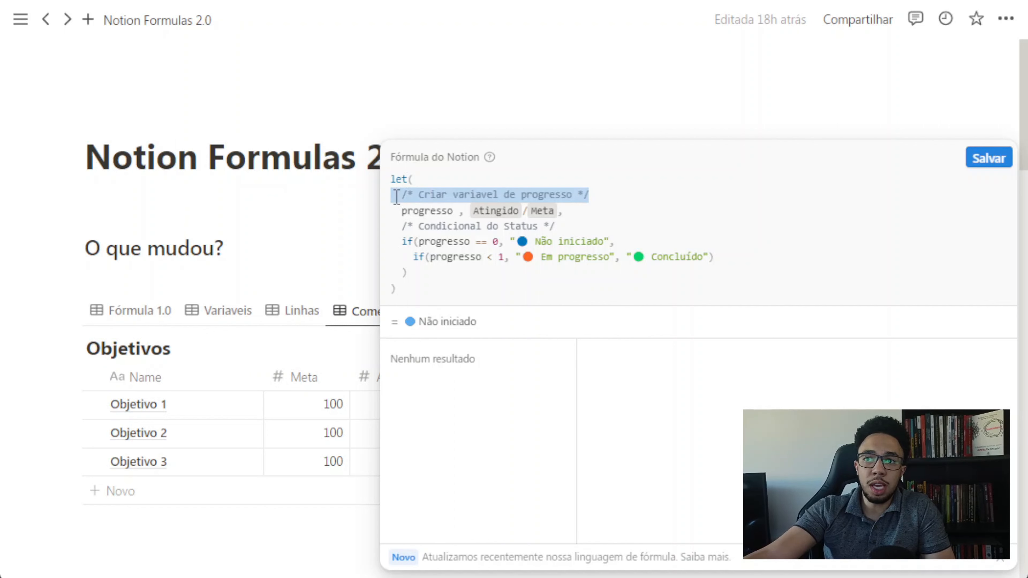
pyautogui.click(419, 198)
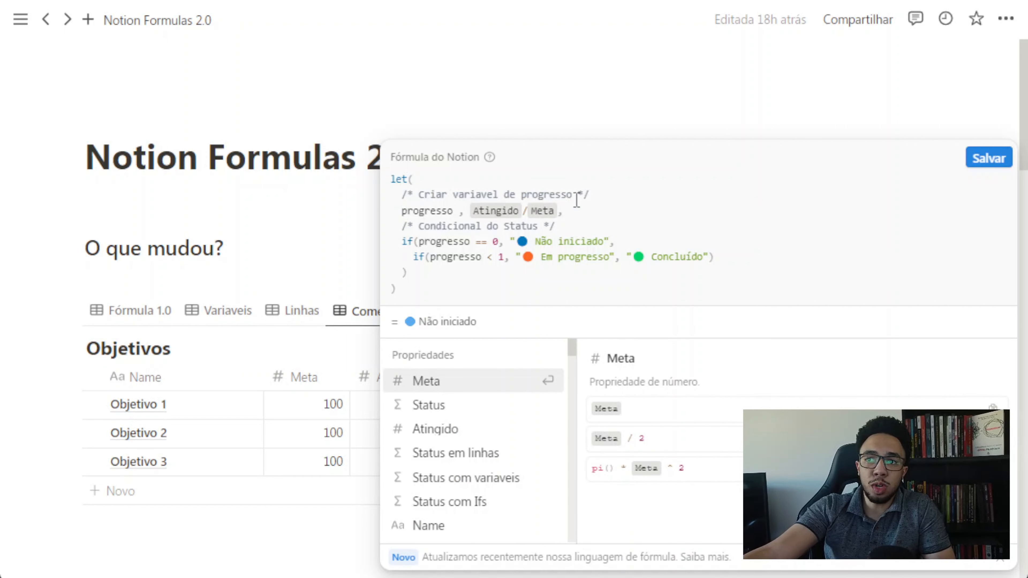
pyautogui.moveTo(399, 211); pyautogui.dragTo(584, 211)
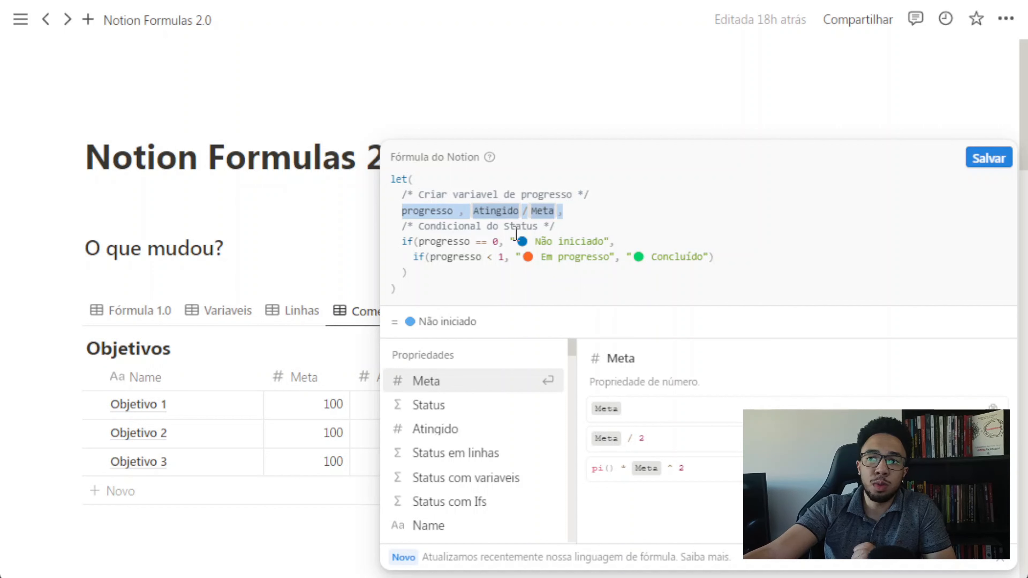
pyautogui.moveTo(395, 226); pyautogui.dragTo(550, 227)
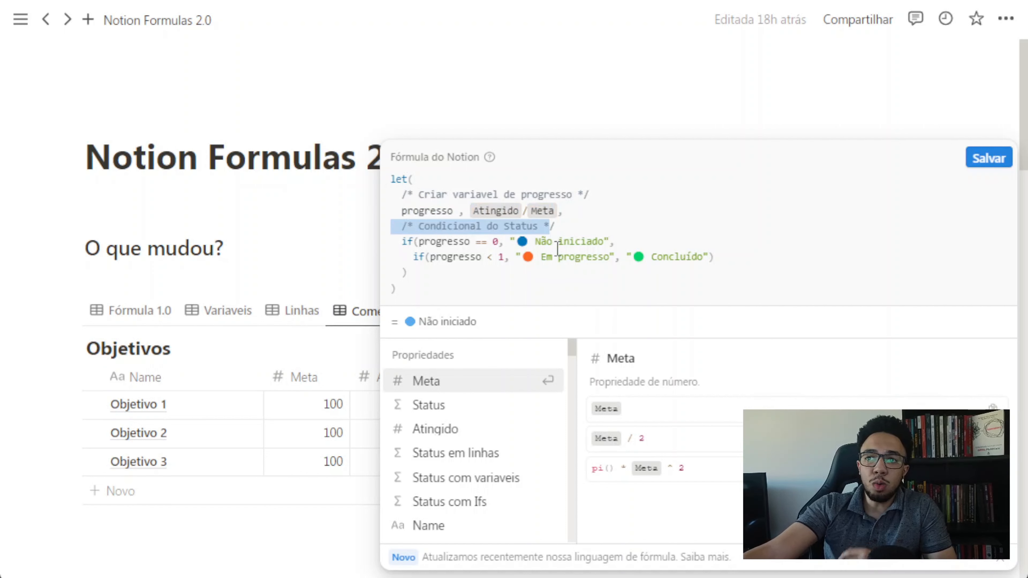
pyautogui.moveTo(423, 258)
pyautogui.mouseDown()
pyautogui.moveTo(392, 242)
pyautogui.moveTo(419, 252)
pyautogui.moveTo(432, 271)
pyautogui.mouseUp()
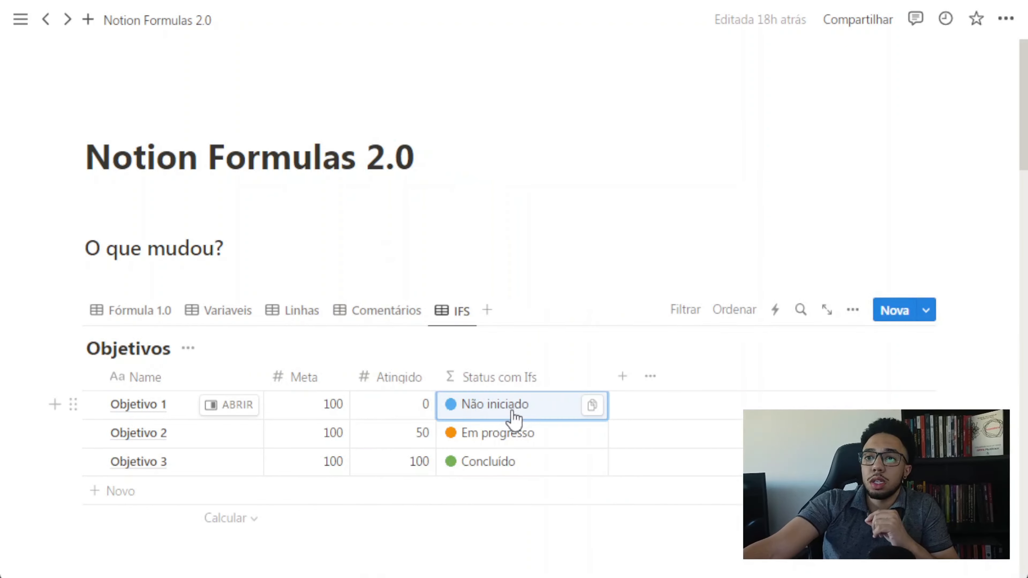
# Open Objetivo 1's "Status com Ifs" formula and examine the ifs conditions for progresso and the final Concluído value
pyautogui.click(509, 420)
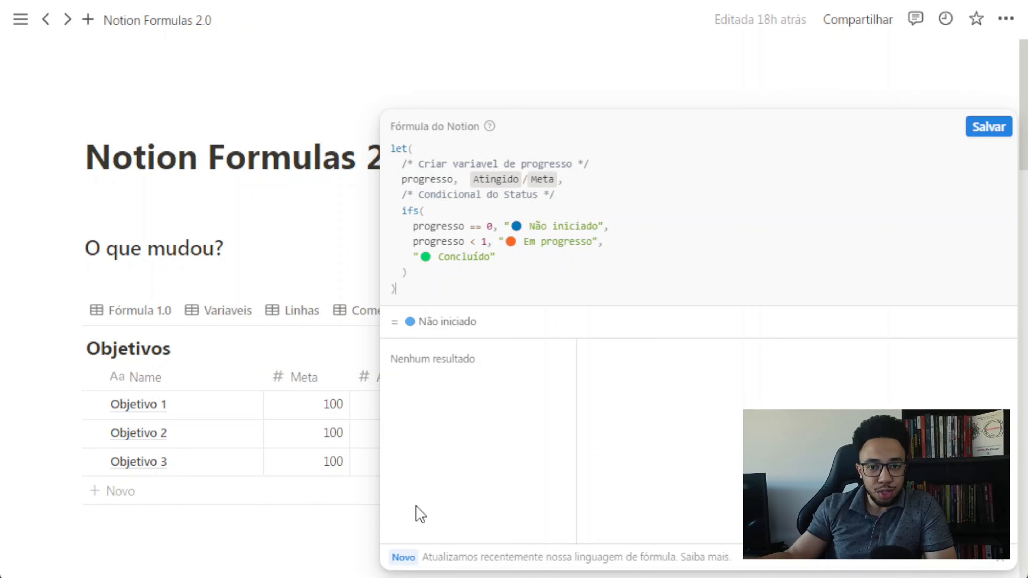
pyautogui.click(462, 260)
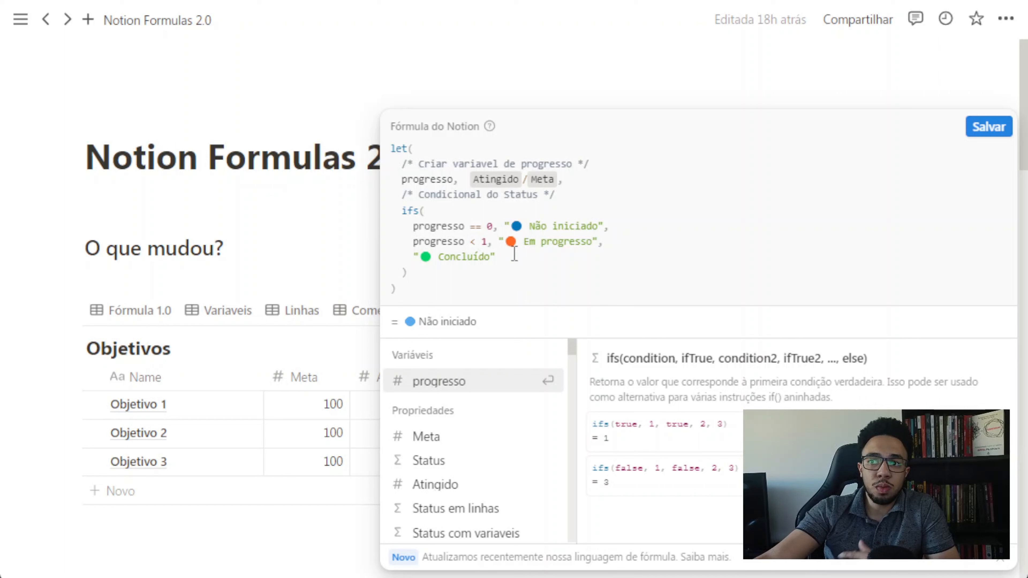
pyautogui.click(610, 243)
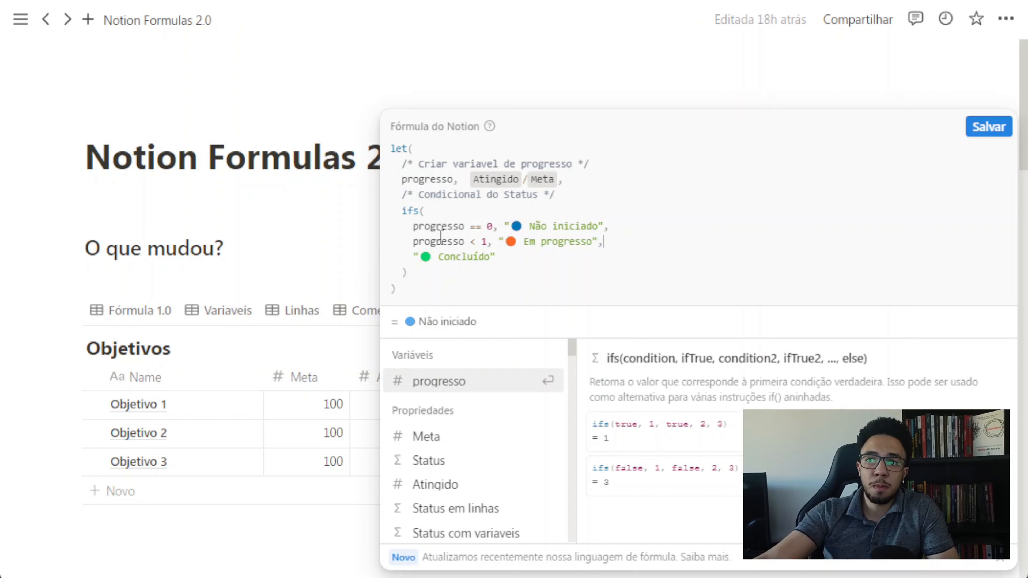
pyautogui.moveTo(407, 227); pyautogui.dragTo(612, 247)
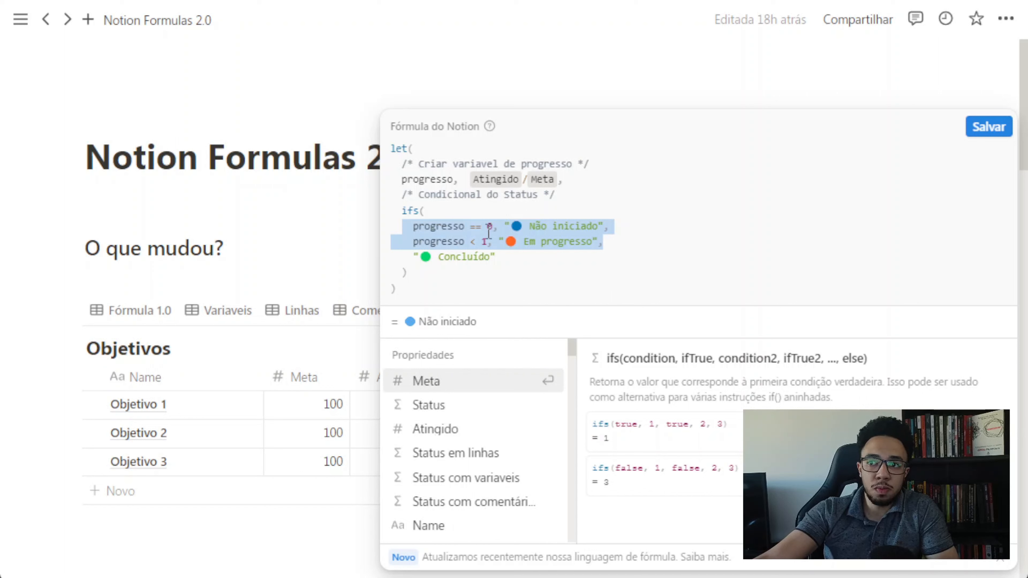
pyautogui.click(476, 226)
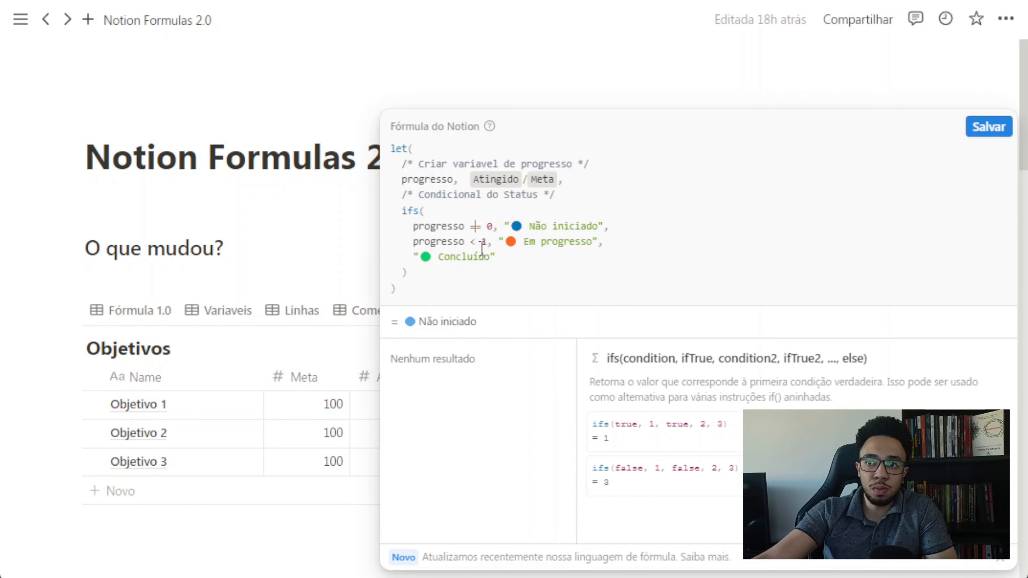
pyautogui.moveTo(402, 227); pyautogui.dragTo(613, 249)
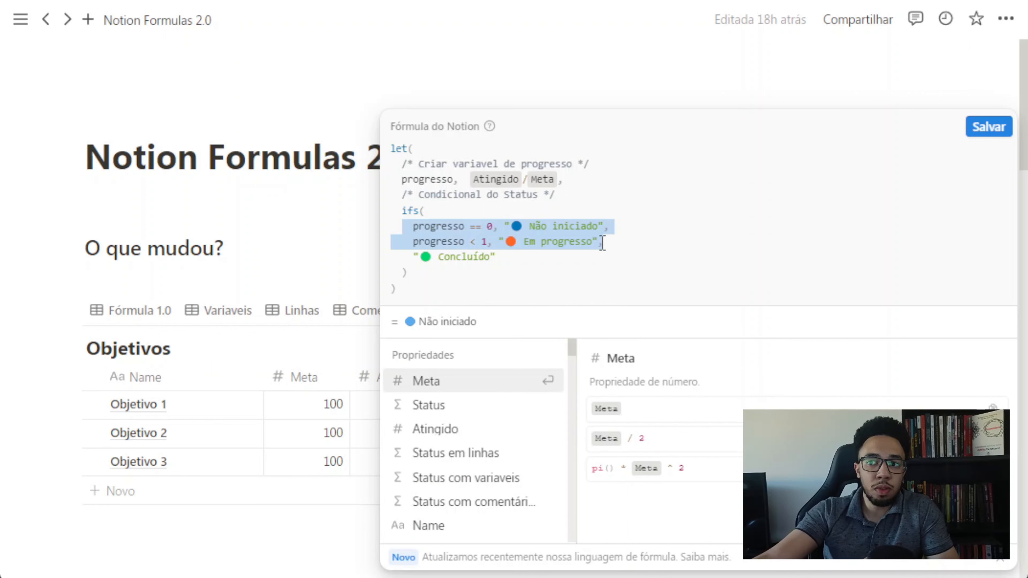
pyautogui.click(461, 258)
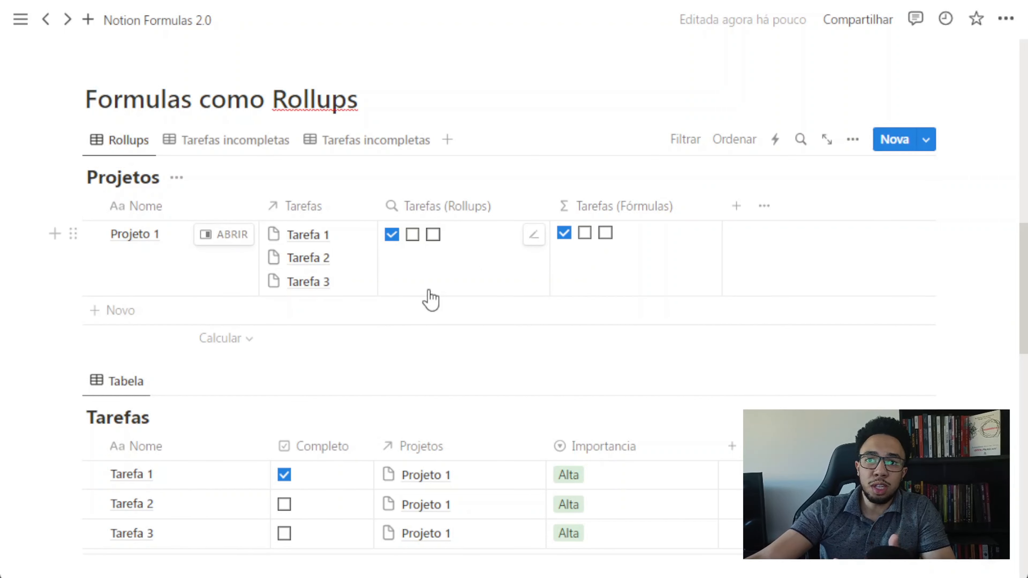
# Inspect Projeto 1's Tarefas (Rollups) configuration, and open its Tarefas (Fórmulas) formula for editing
pyautogui.click(438, 274)
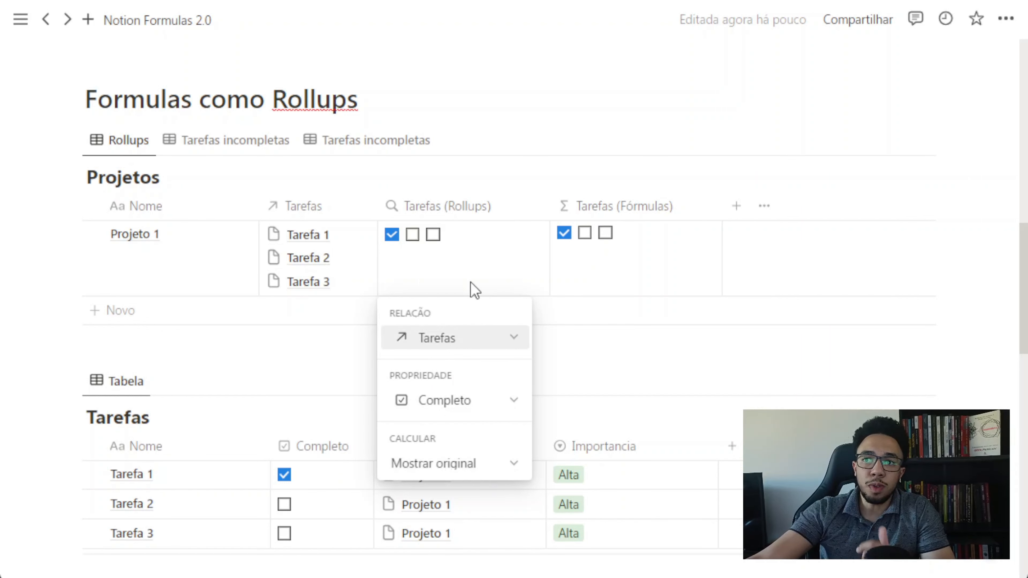
pyautogui.press('Escape')
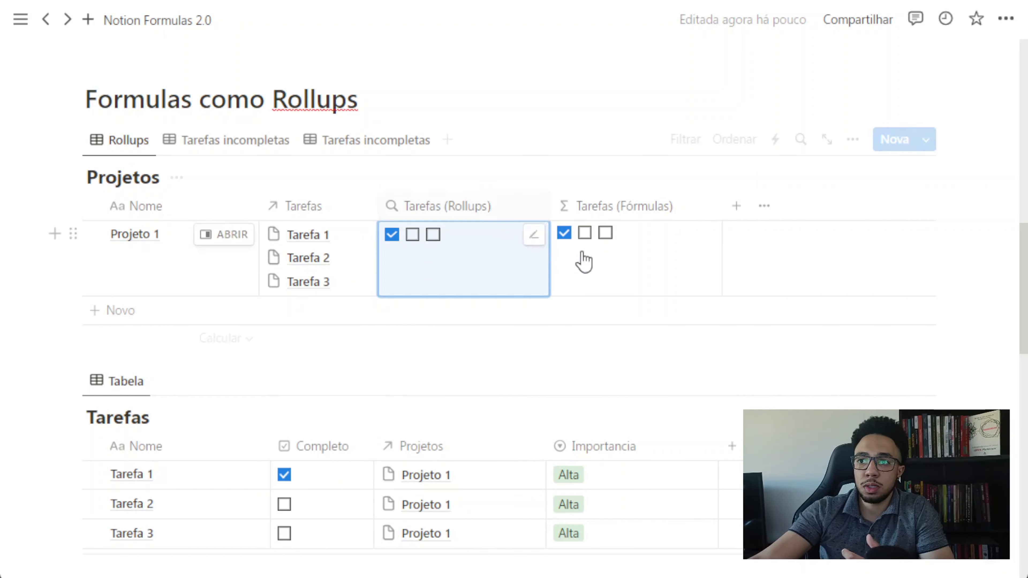
pyautogui.click(580, 255)
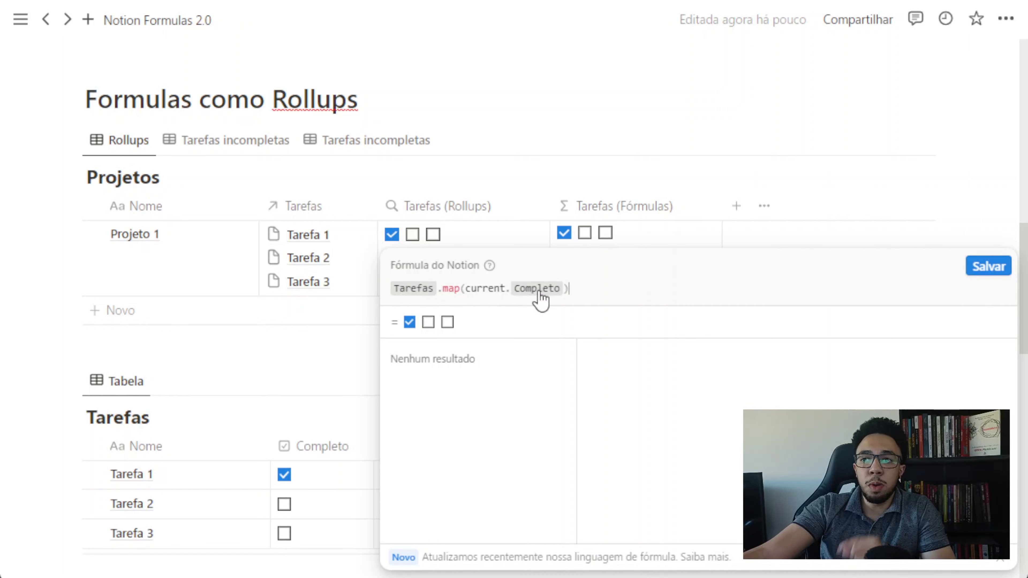
# Rewrite the Tarefas (Fórmulas) formula as Tarefas.map(current), removing the Completo property and reinserting the current variable
pyautogui.click(525, 300)
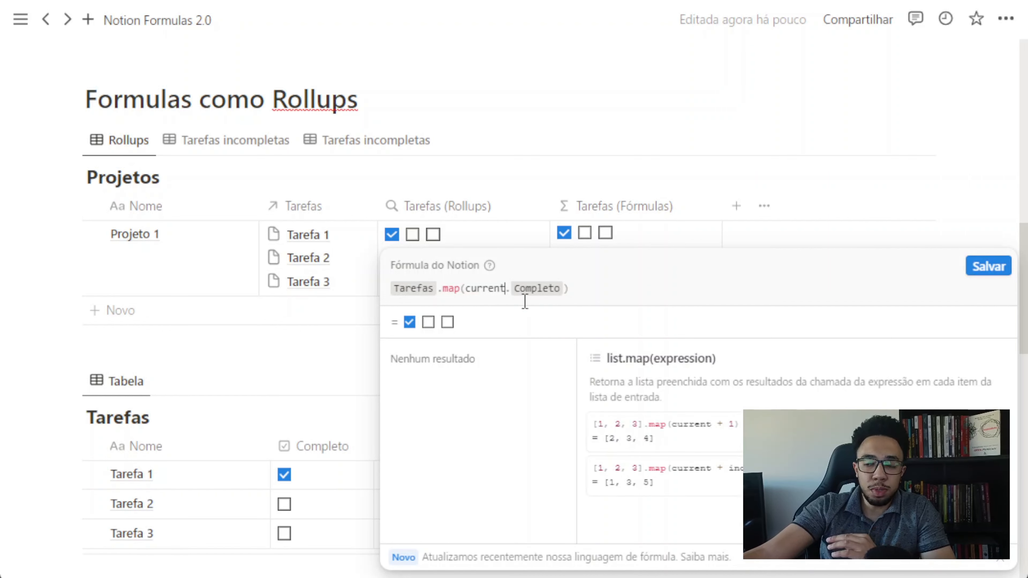
pyautogui.press('Delete')
pyautogui.press('Delete')
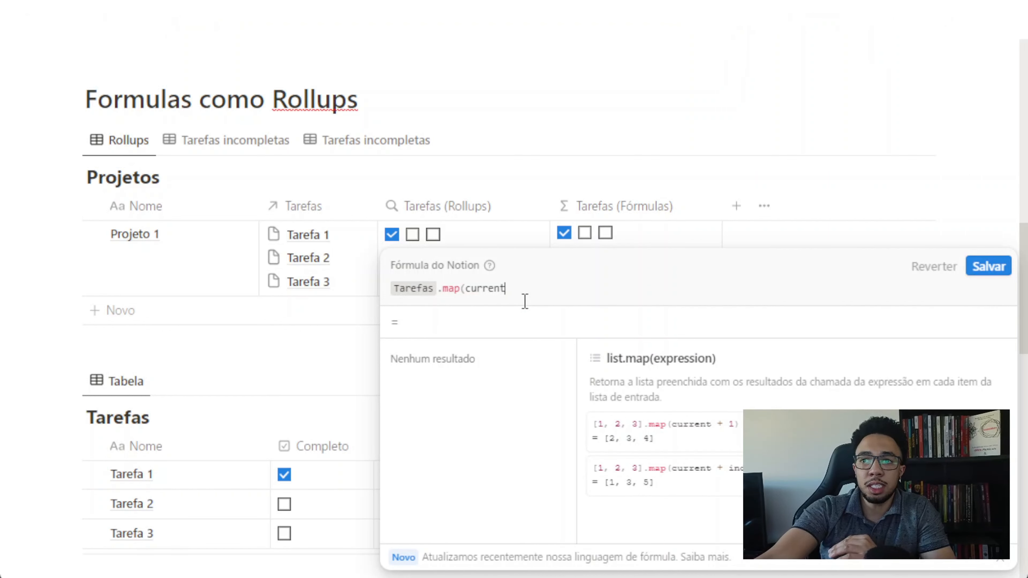
pyautogui.press('Delete')
pyautogui.press('BackSpace')
pyautogui.press('BackSpace')
pyautogui.press('BackSpace')
pyautogui.press('BackSpace')
pyautogui.press('BackSpace')
pyautogui.press('BackSpace')
pyautogui.press('BackSpace')
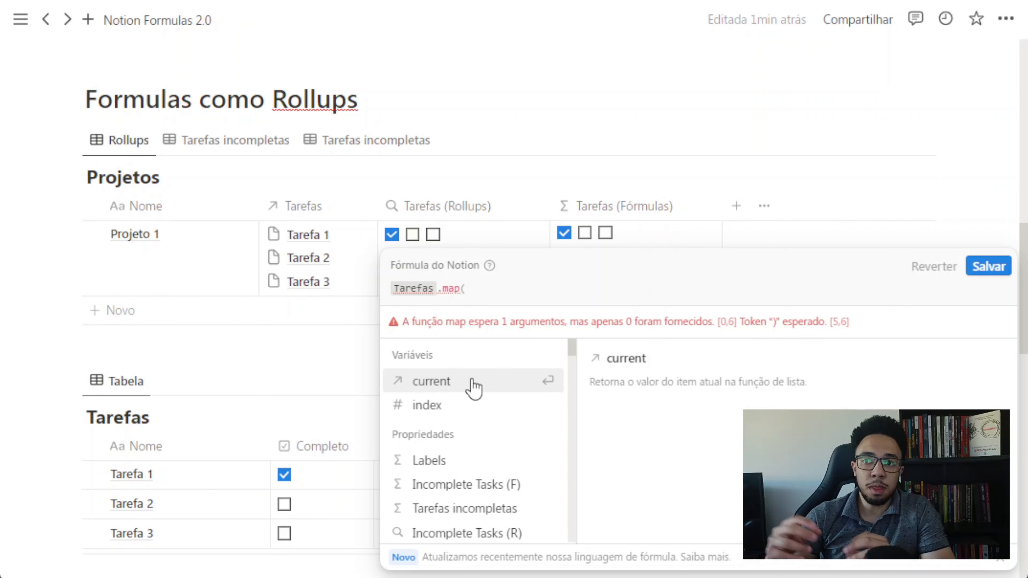
pyautogui.click(473, 388)
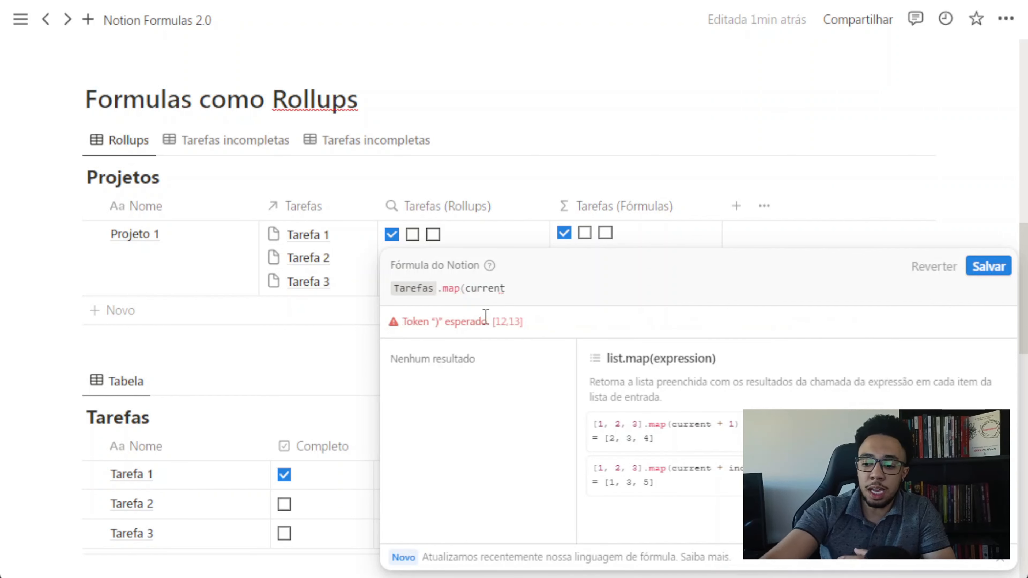
pyautogui.write(')')
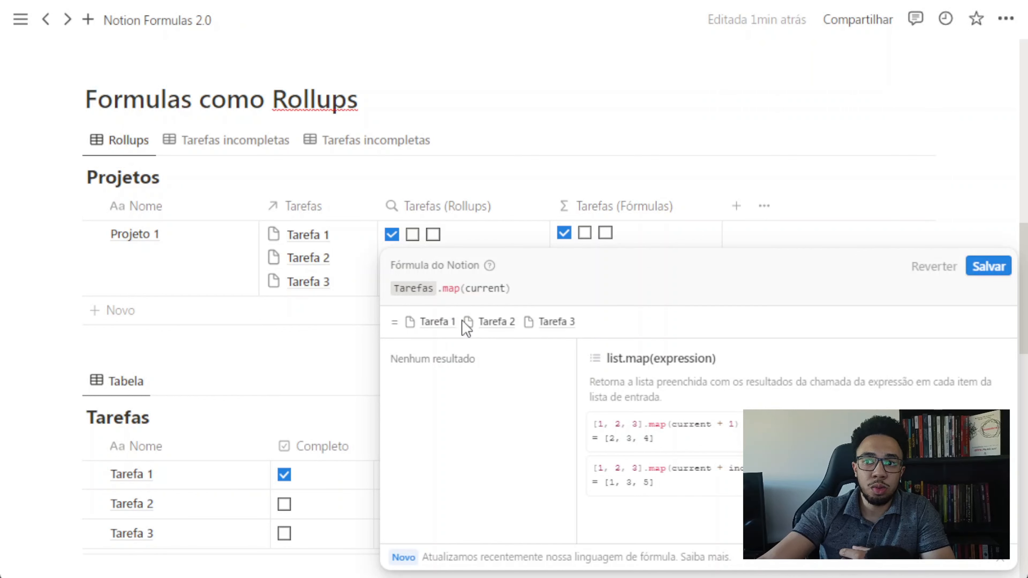
# Replace the current variable inside the Tarefas (Fórmulas) map expression with index
pyautogui.click(504, 288)
pyautogui.press('BackSpace')
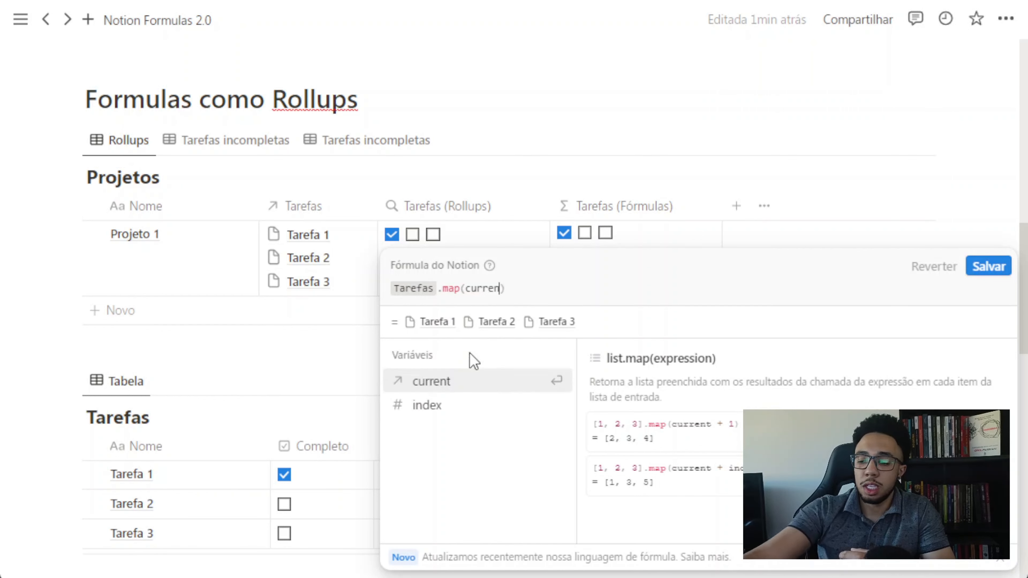
pyautogui.press('BackSpace')
pyautogui.press('BackSpace')
pyautogui.press('BackSpace')
pyautogui.press('BackSpace')
pyautogui.press('BackSpace')
pyautogui.press('BackSpace')
pyautogui.write('in')
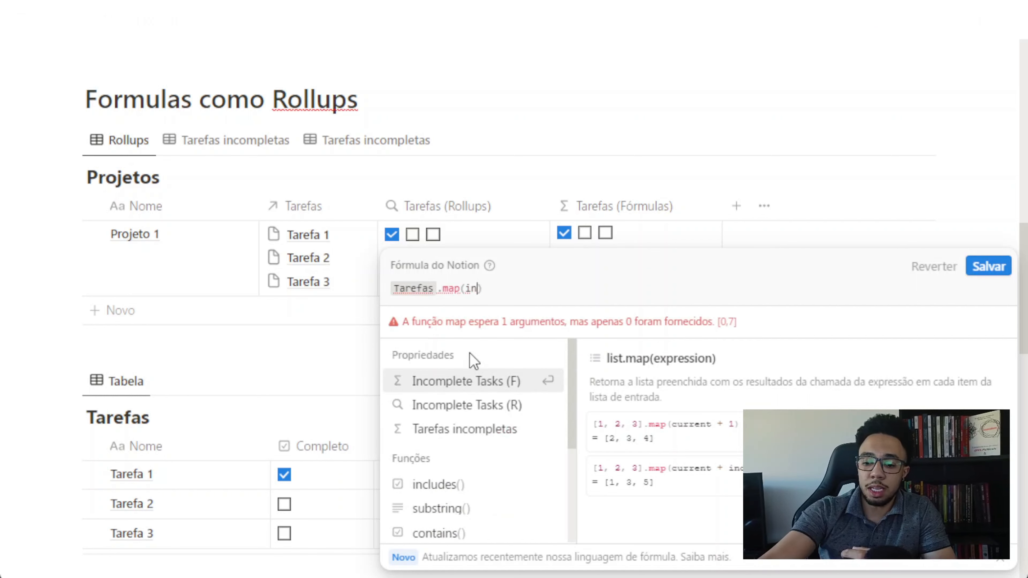
pyautogui.write('dex')
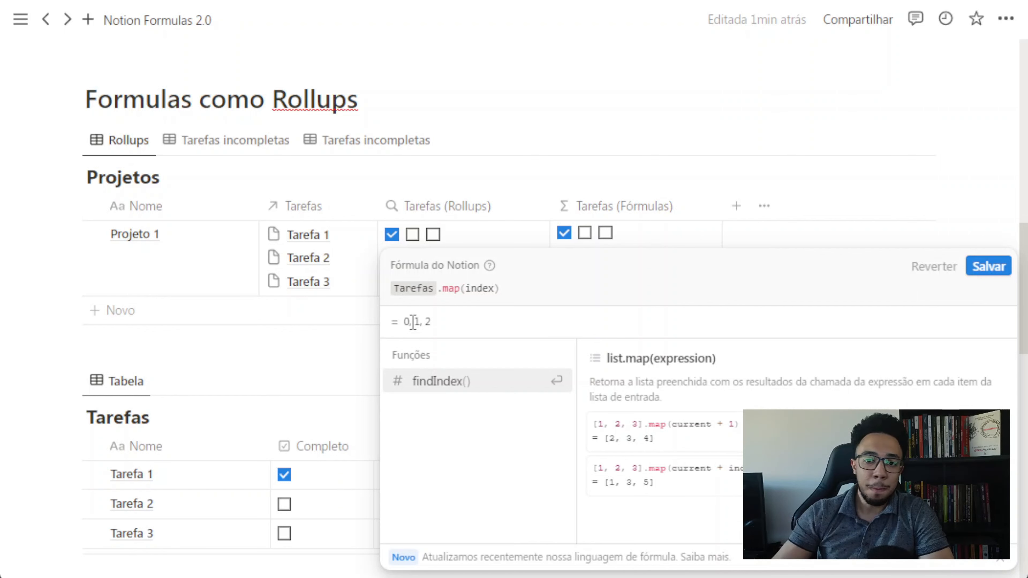
# Rewrite the Tarefas (Fórmulas) formula as Tarefas.map(current.Completo) and save it
pyautogui.press('BackSpace')
pyautogui.press('BackSpace')
pyautogui.press('BackSpace')
pyautogui.press('BackSpace')
pyautogui.press('BackSpace')
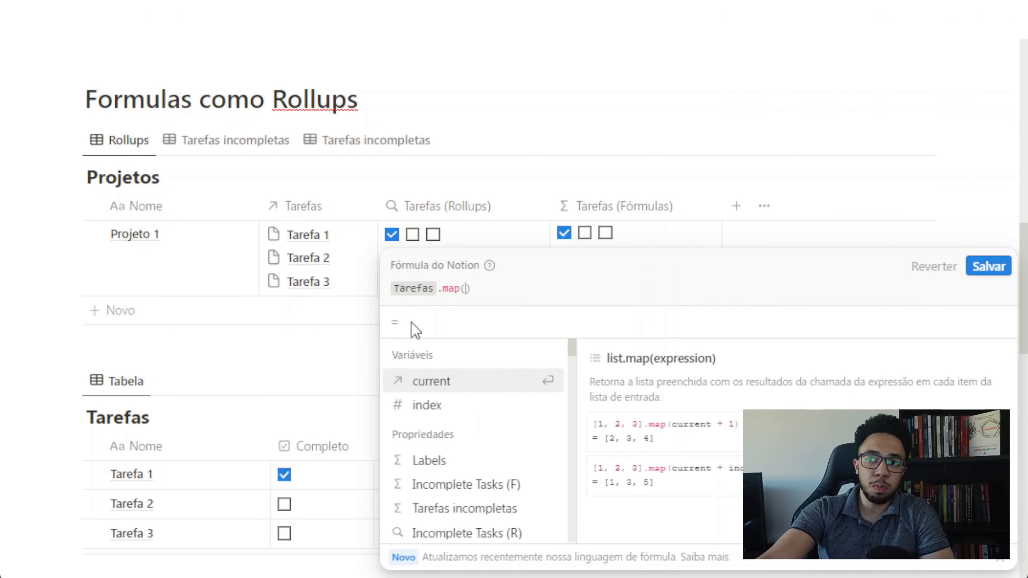
pyautogui.click(435, 384)
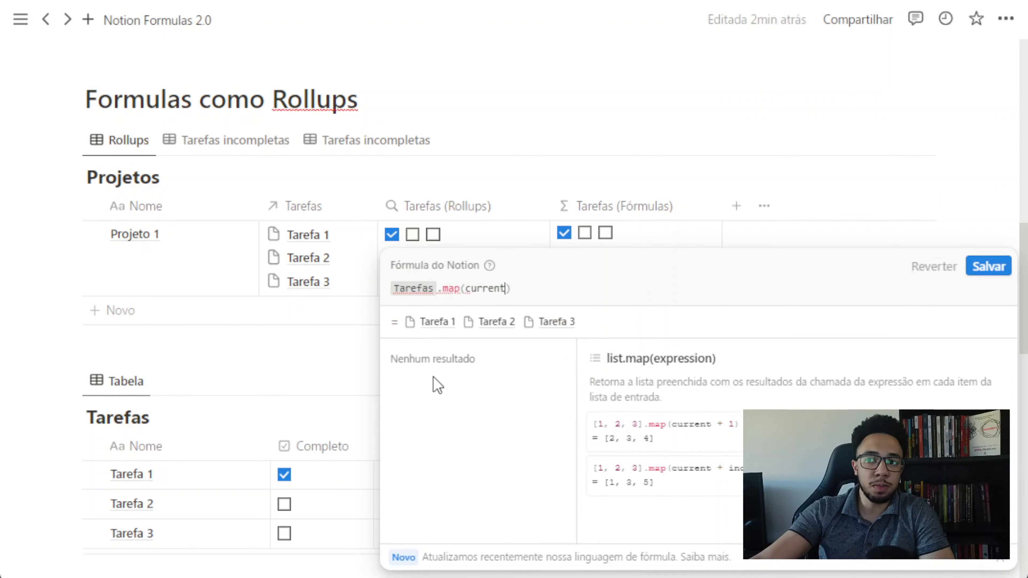
pyautogui.write('.Completo')
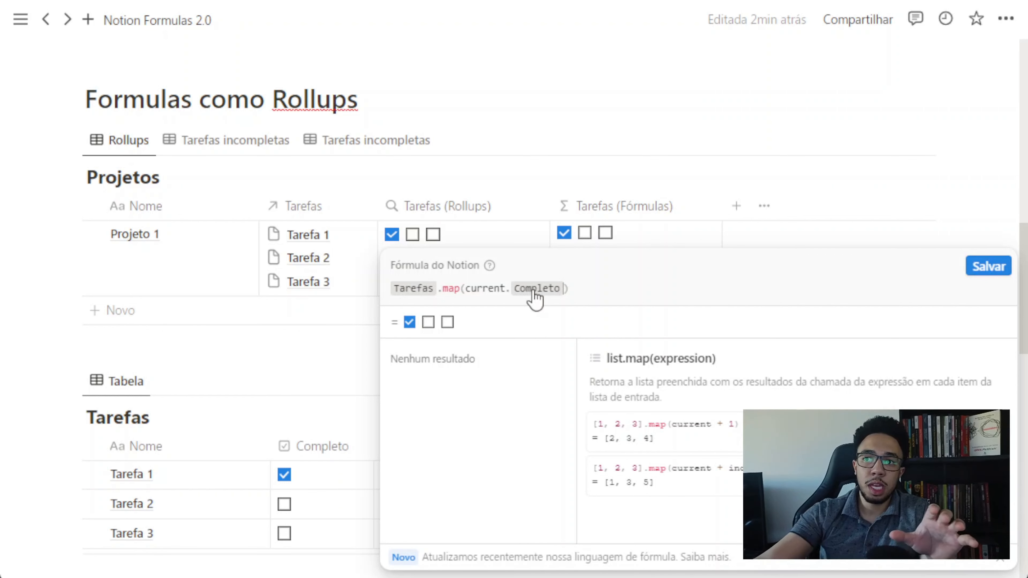
pyautogui.click(987, 266)
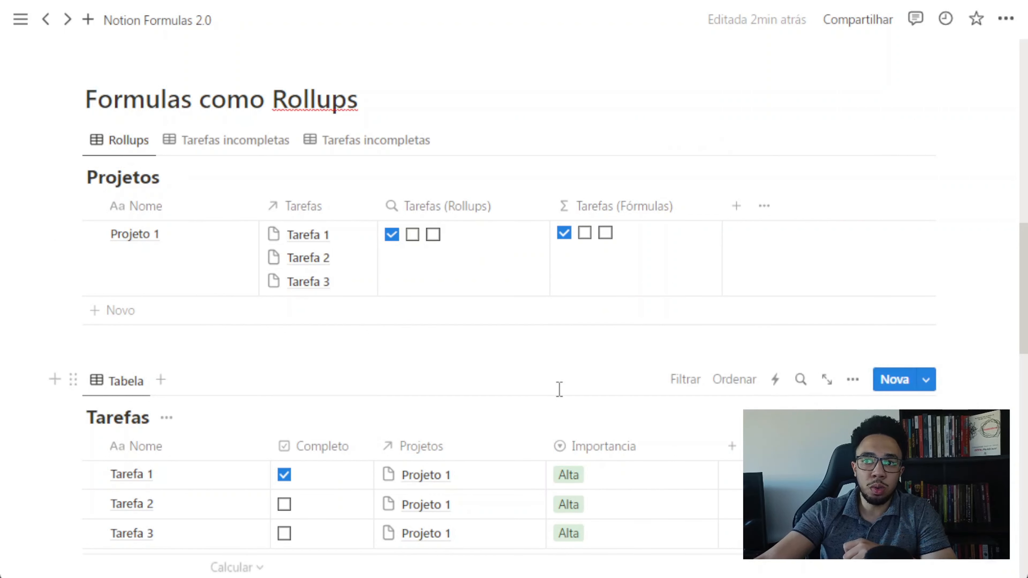
# Toggle the Completo checkboxes in the Tarefas table until only Tarefa 2 is marked complete
pyautogui.click(285, 505)
pyautogui.click(284, 532)
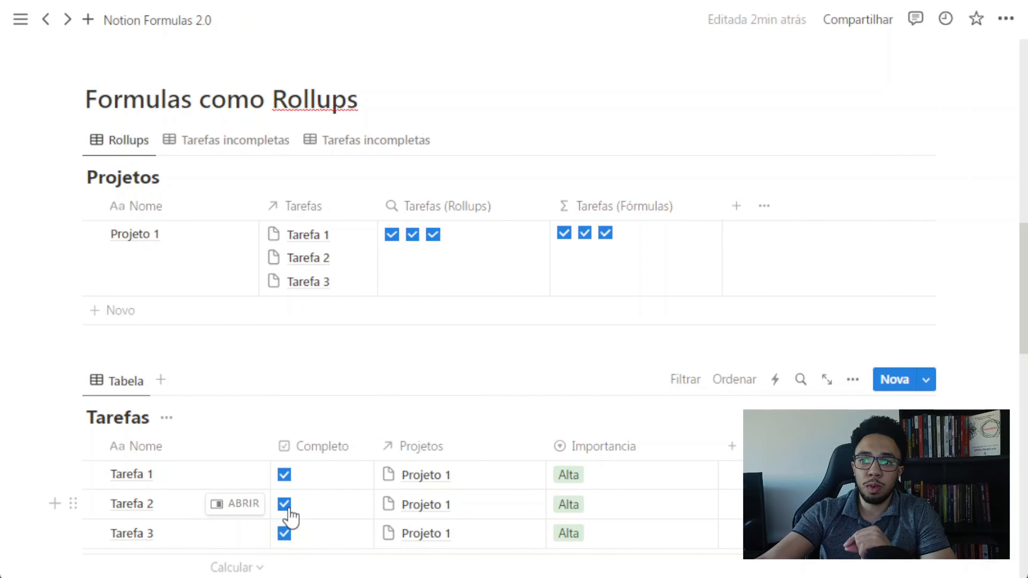
pyautogui.click(285, 505)
pyautogui.click(285, 475)
pyautogui.click(286, 505)
pyautogui.click(286, 533)
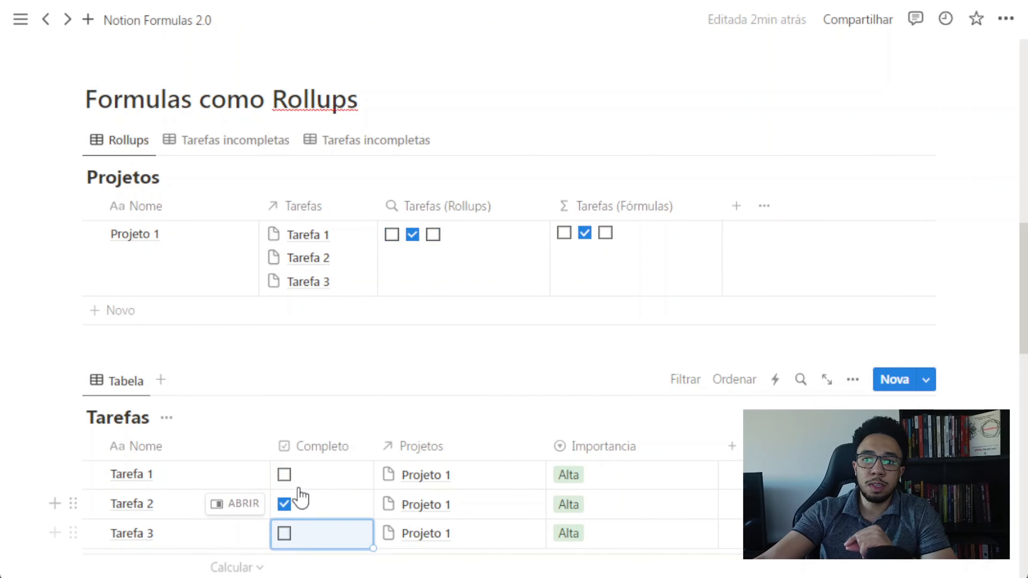
# Toggle the Completo checkboxes until Tarefa 1, Tarefa 2 and Tarefa 3 are all marked complete
pyautogui.click(285, 475)
pyautogui.click(285, 505)
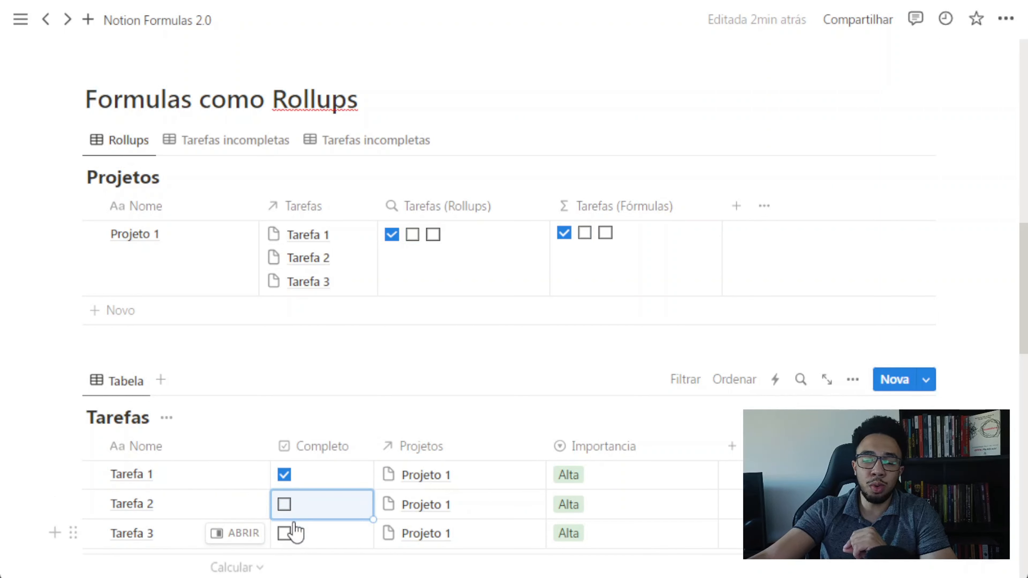
pyautogui.click(285, 505)
pyautogui.click(286, 533)
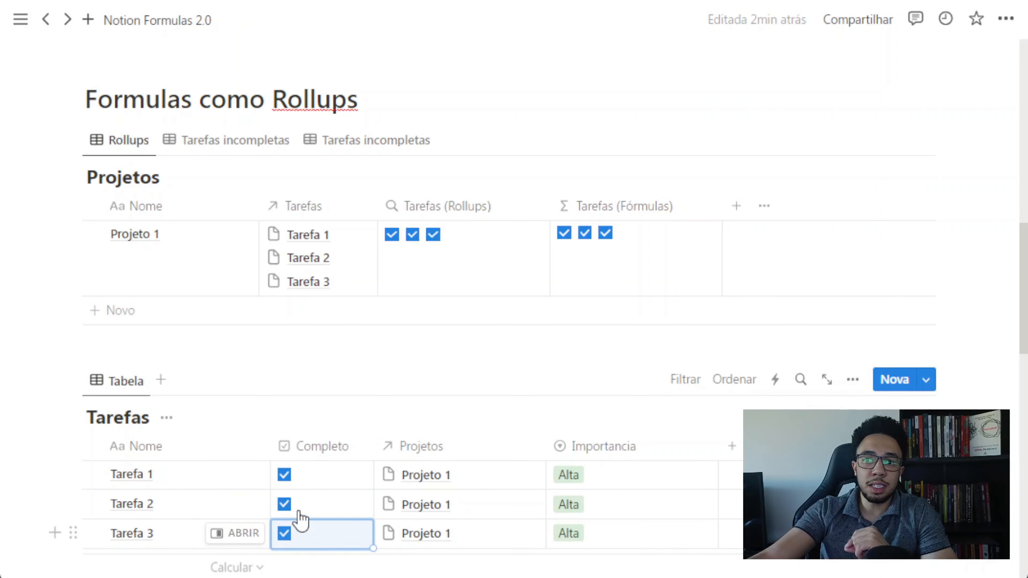
# Clear Completo on all three tasks, and mark only Tarefa 1 and Tarefa 2 as complete
pyautogui.click(308, 485)
pyautogui.click(316, 506)
pyautogui.click(317, 534)
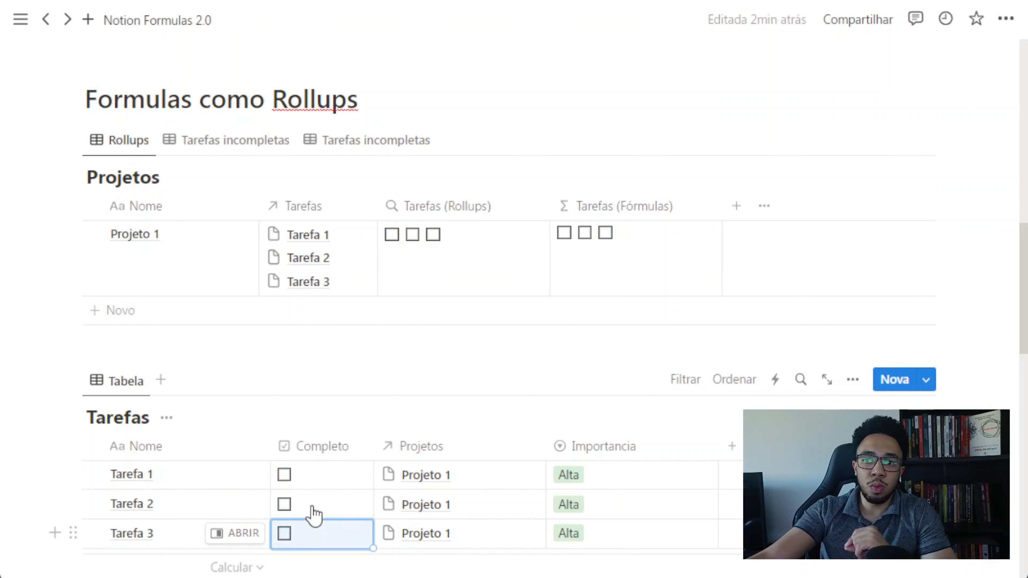
pyautogui.click(309, 485)
pyautogui.click(312, 506)
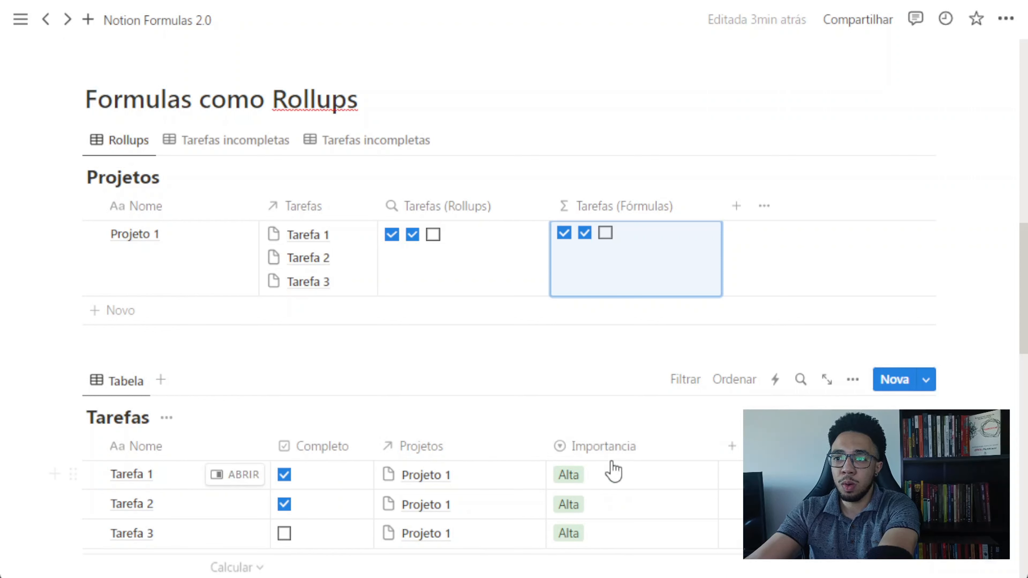
# Set the Importancia of Tarefa 1 and Tarefa 2 to Média
pyautogui.click(601, 484)
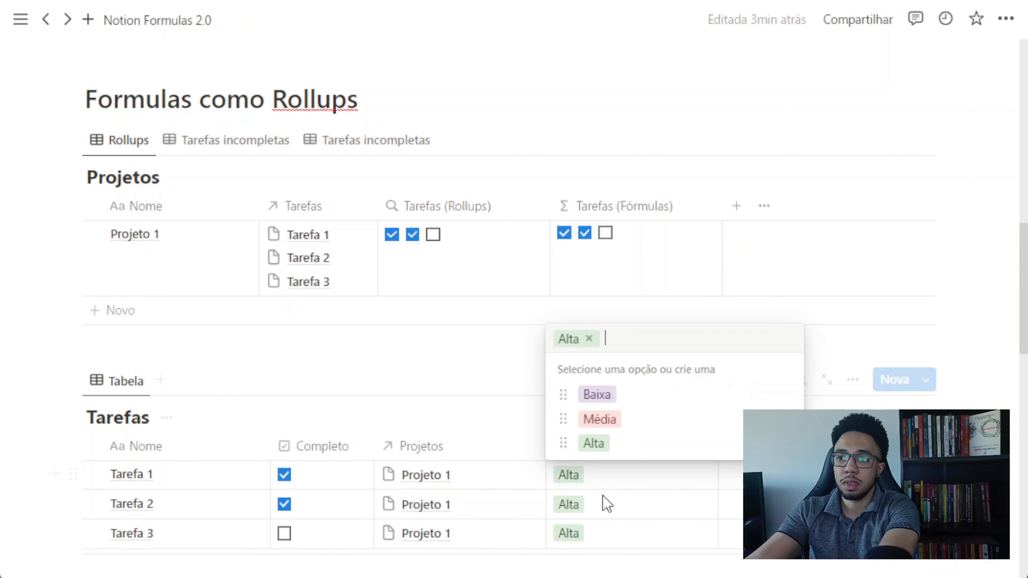
pyautogui.click(601, 419)
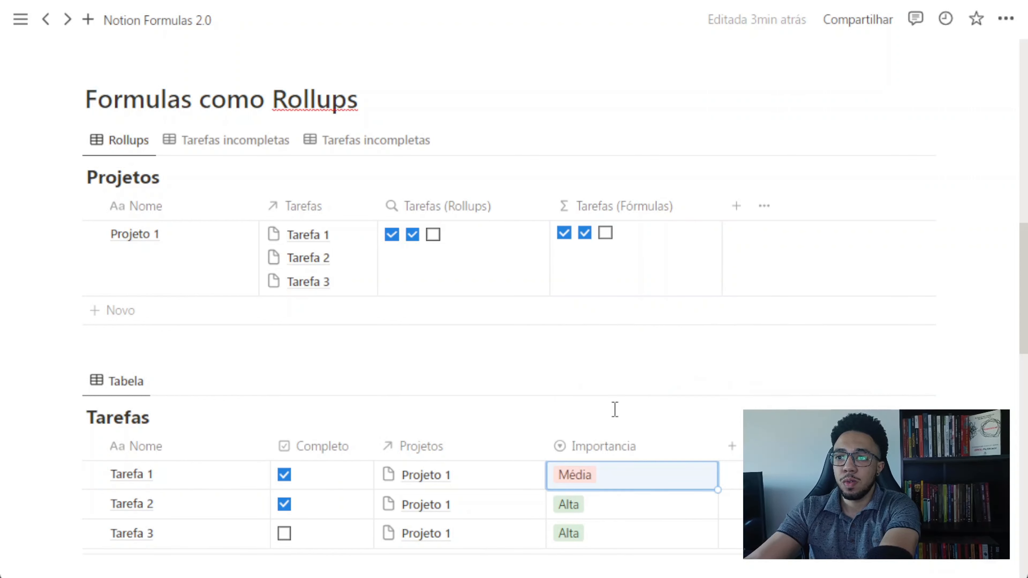
pyautogui.click(592, 513)
pyautogui.click(603, 446)
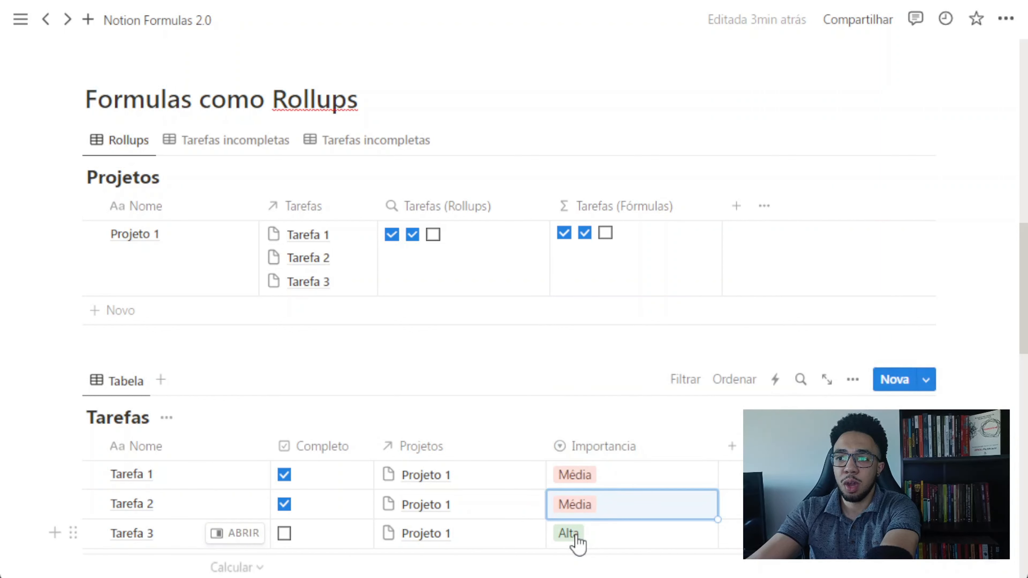
# Replace the map expression in Projeto 1's Tarefas (Fórmulas) formula with the filter() function applied to Tarefas
pyautogui.click(660, 266)
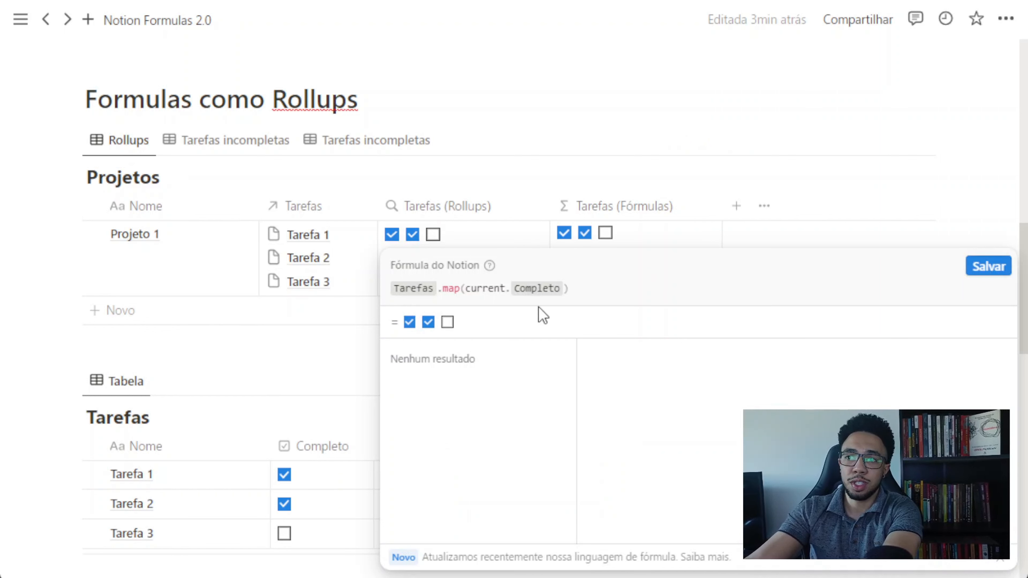
pyautogui.moveTo(542, 312); pyautogui.dragTo(449, 298)
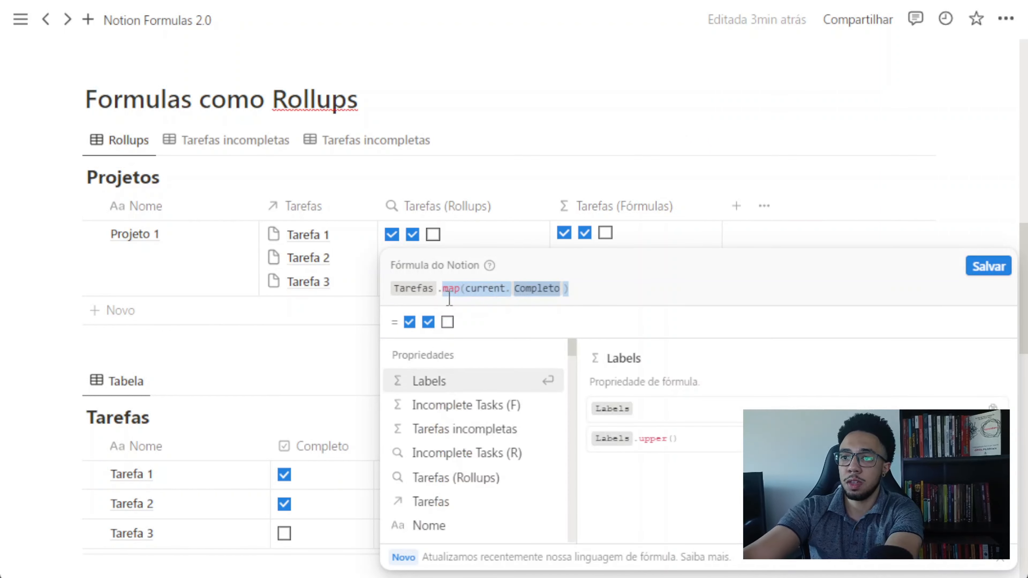
pyautogui.press('BackSpace')
pyautogui.write('fu')
pyautogui.press('BackSpace')
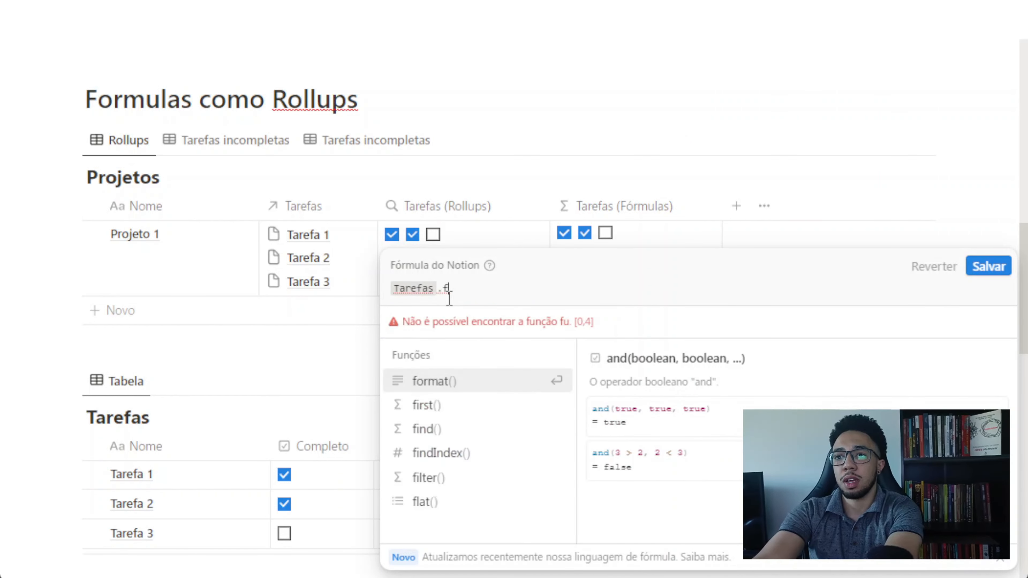
pyautogui.write('il')
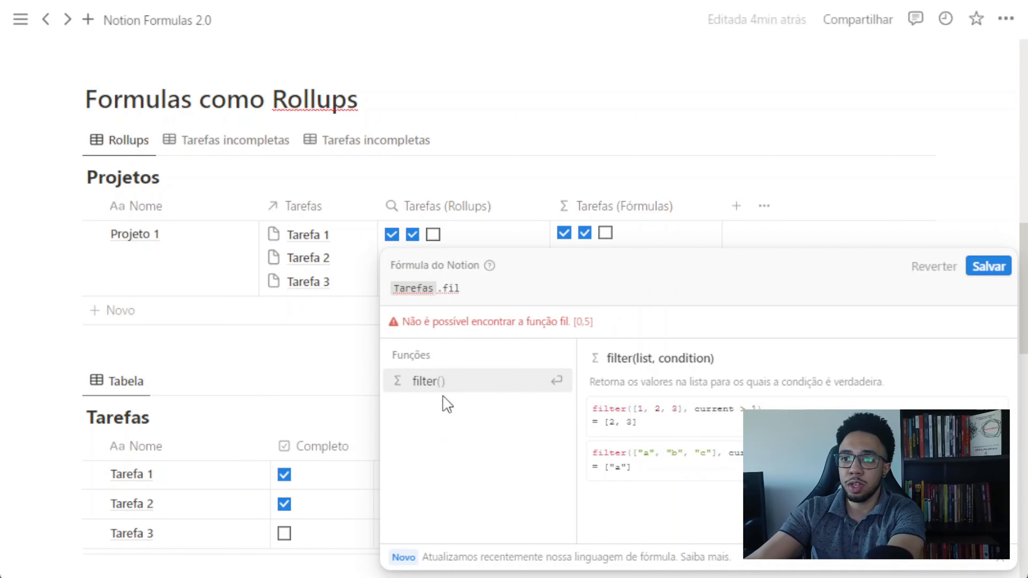
pyautogui.click(439, 387)
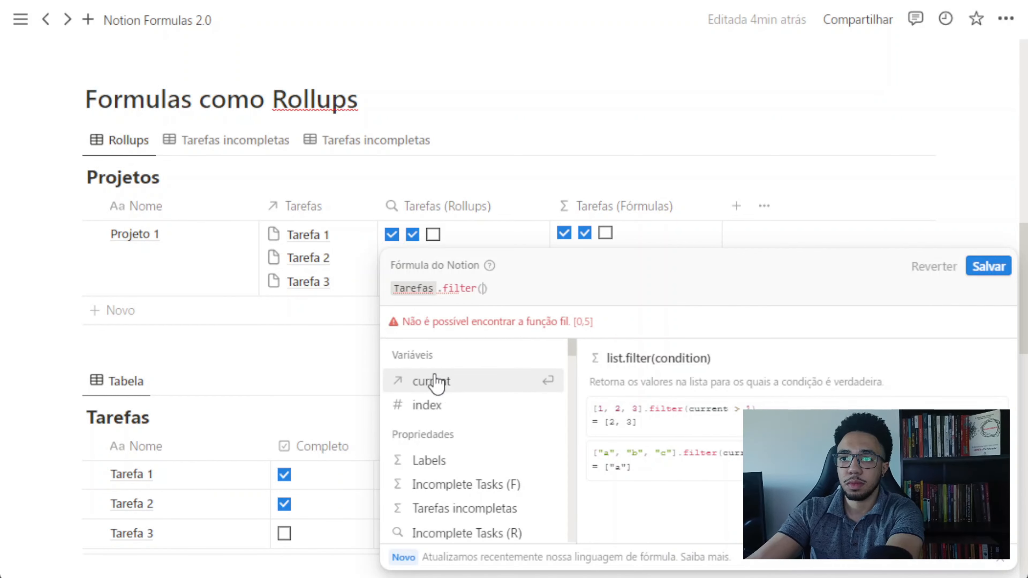
# Enter the filter condition current.Importancia == "Alta" and save the formula
pyautogui.click(453, 381)
pyautogui.write('.')
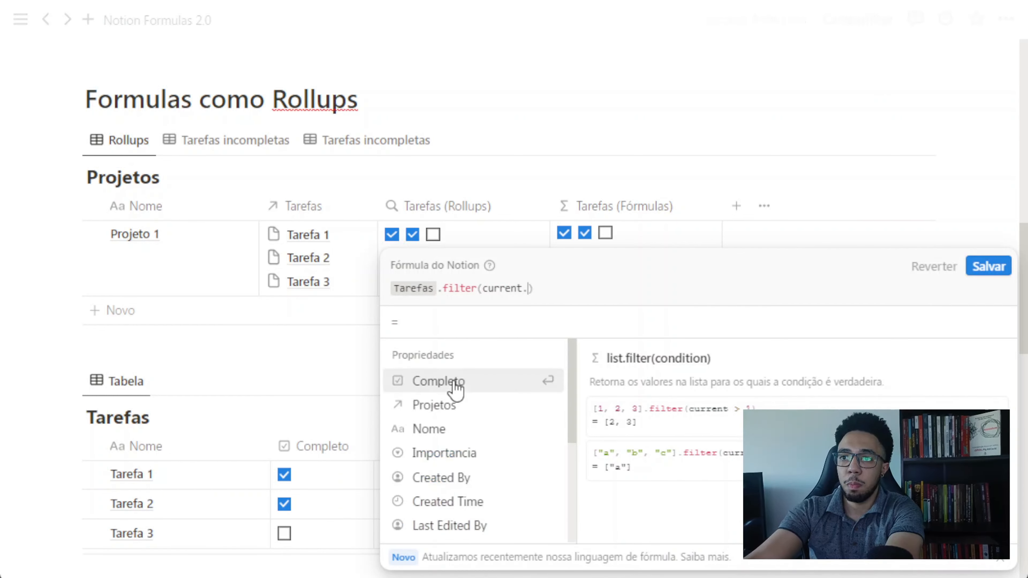
pyautogui.click(494, 457)
pyautogui.write('== "A')
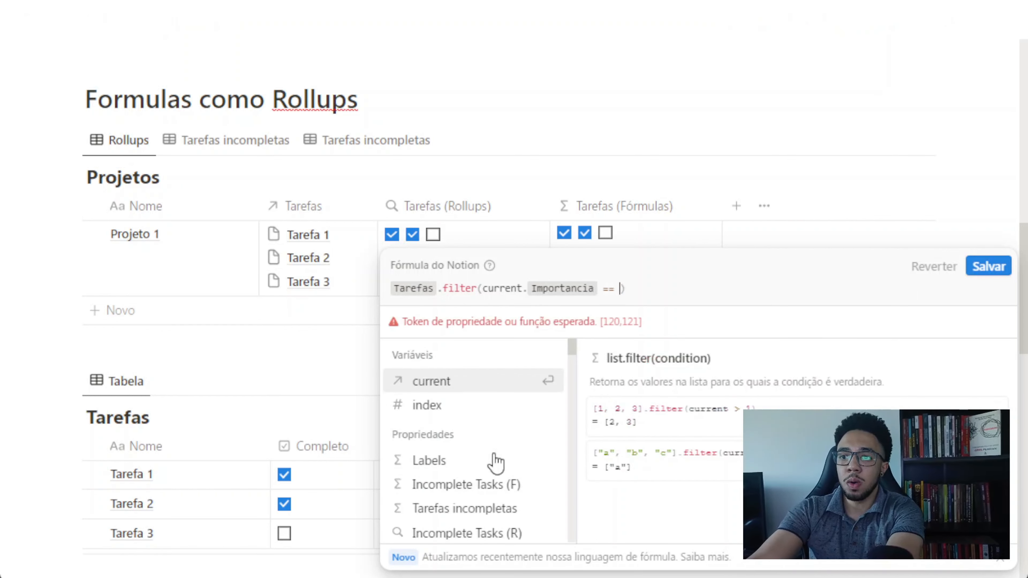
pyautogui.write('lta"')
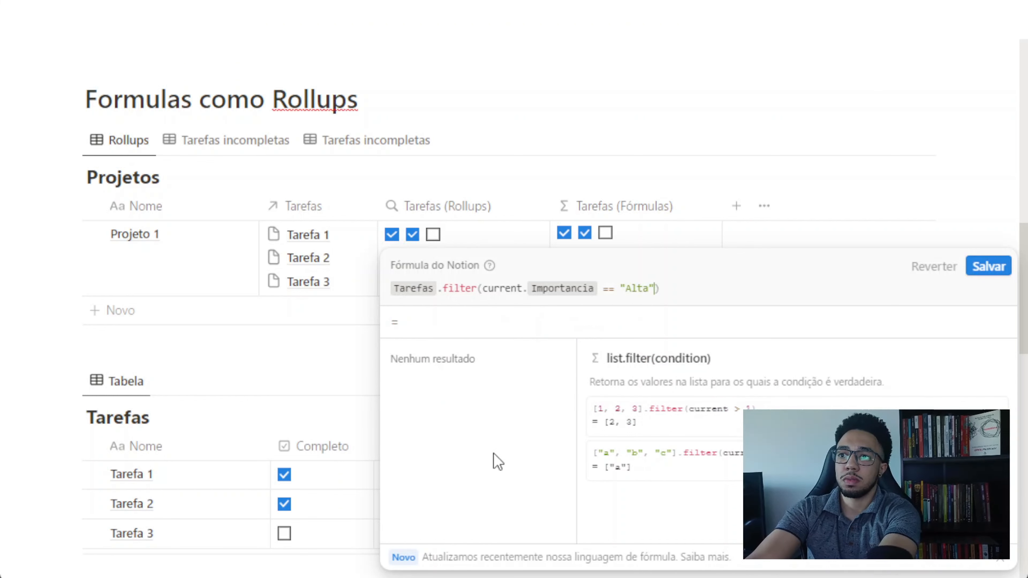
pyautogui.click(987, 267)
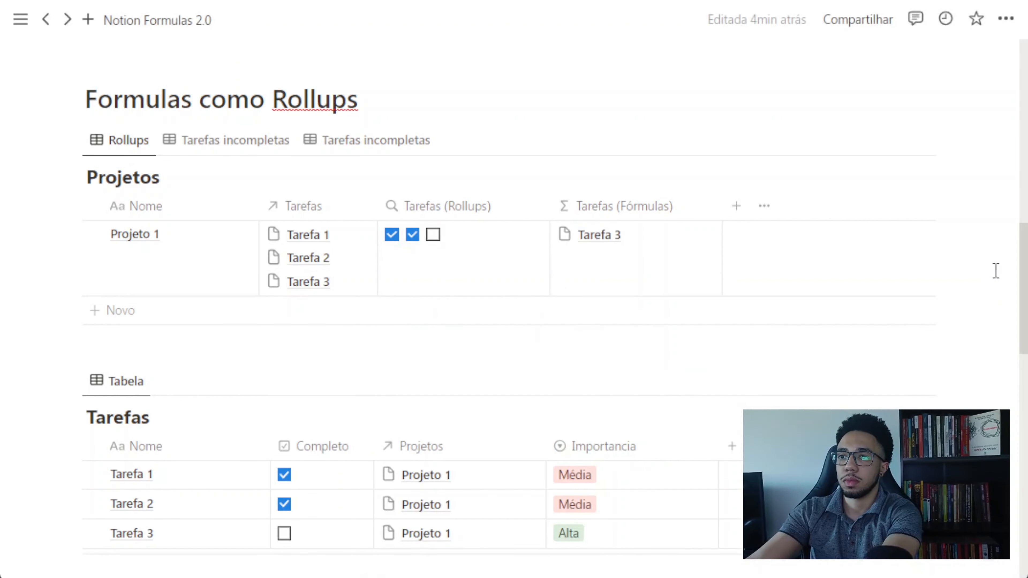
# Compare the Projetos and Tarefas tables, and inspect Projeto 1's filter formula in Tarefas (Fórmulas)
pyautogui.scroll(-2, 786, 344)
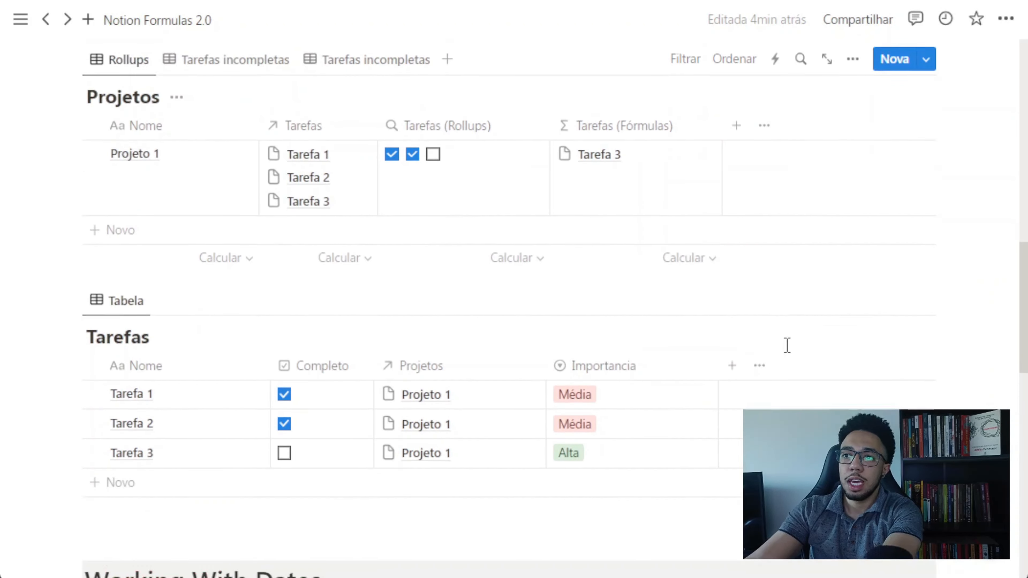
pyautogui.scroll(2, 786, 345)
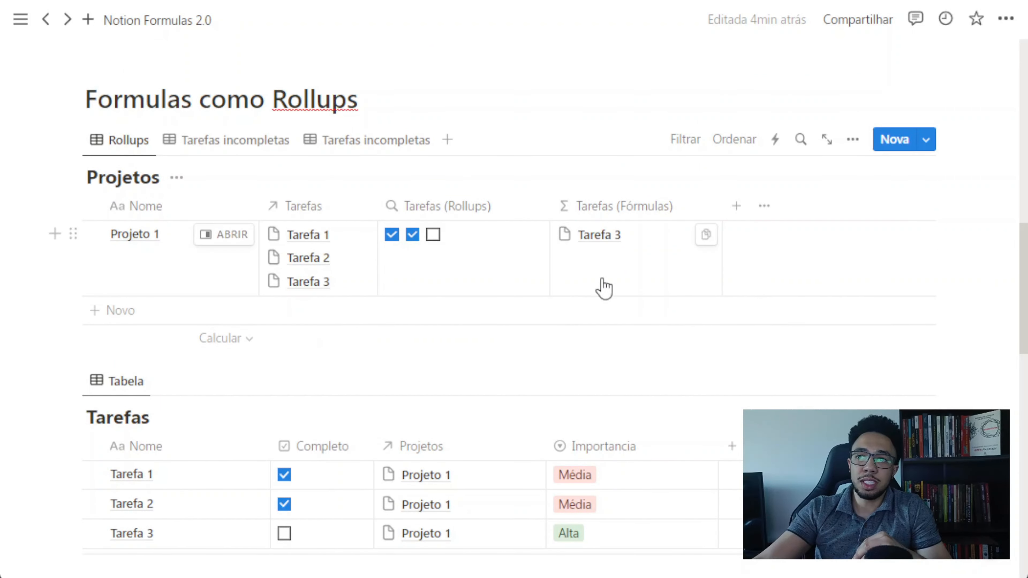
pyautogui.click(605, 287)
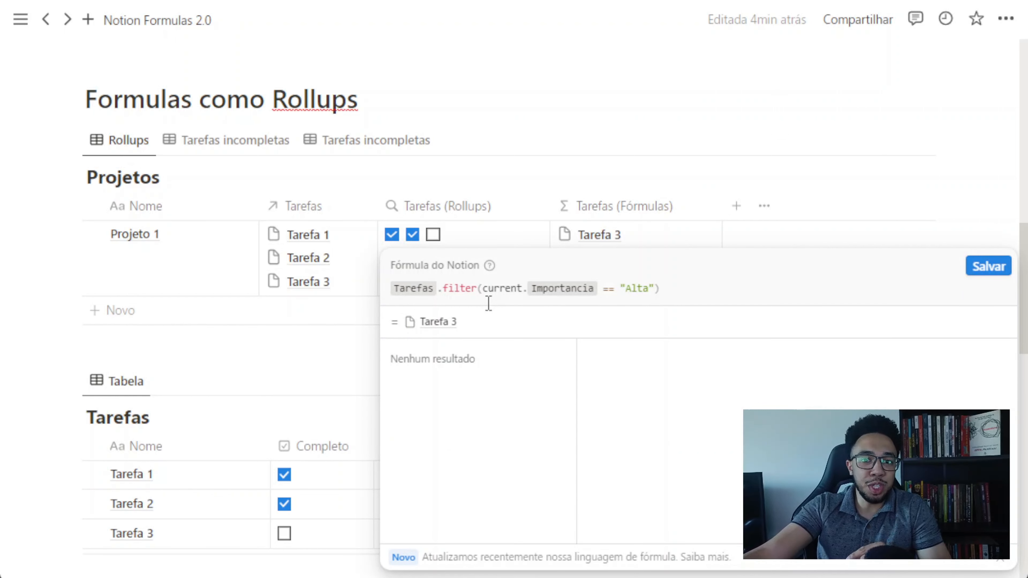
pyautogui.press('Escape')
# Set the Importancia of Tarefa 2 and Tarefa 1 to Alta, and undo both changes
pyautogui.click(602, 507)
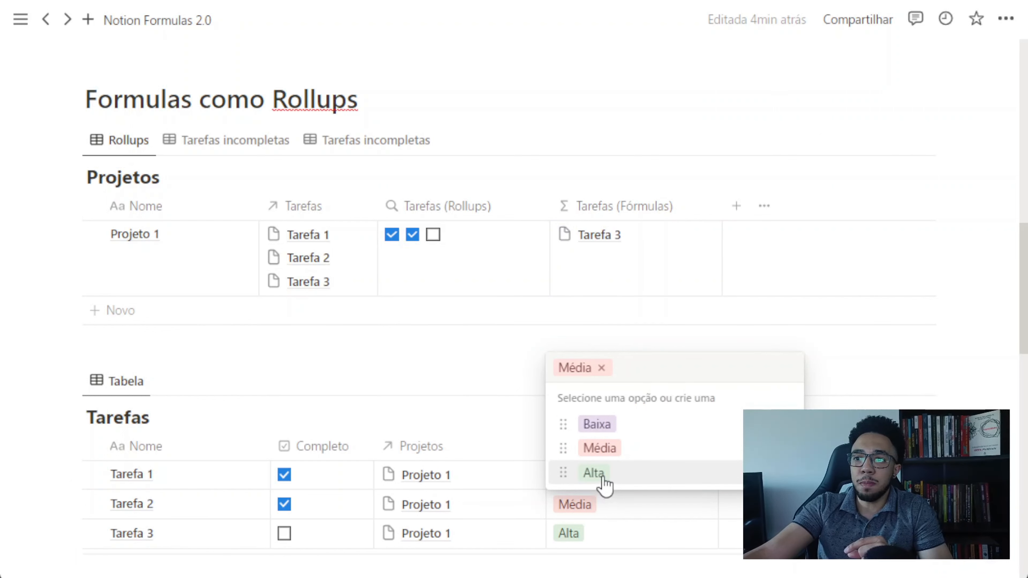
pyautogui.click(593, 473)
pyautogui.click(598, 475)
pyautogui.click(602, 445)
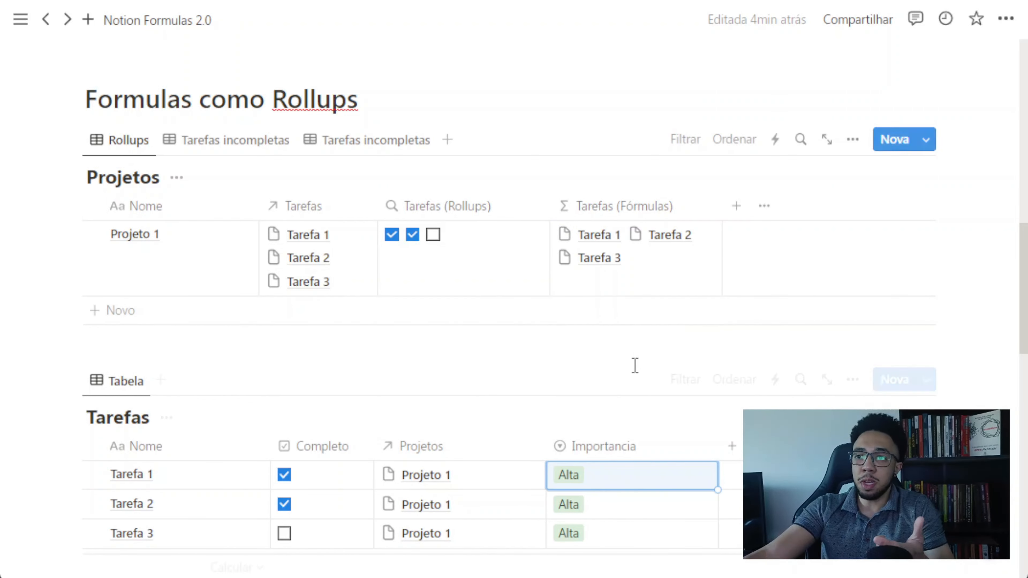
pyautogui.hotkey('ctrl', 'z')
pyautogui.hotkey('ctrl', 'z')
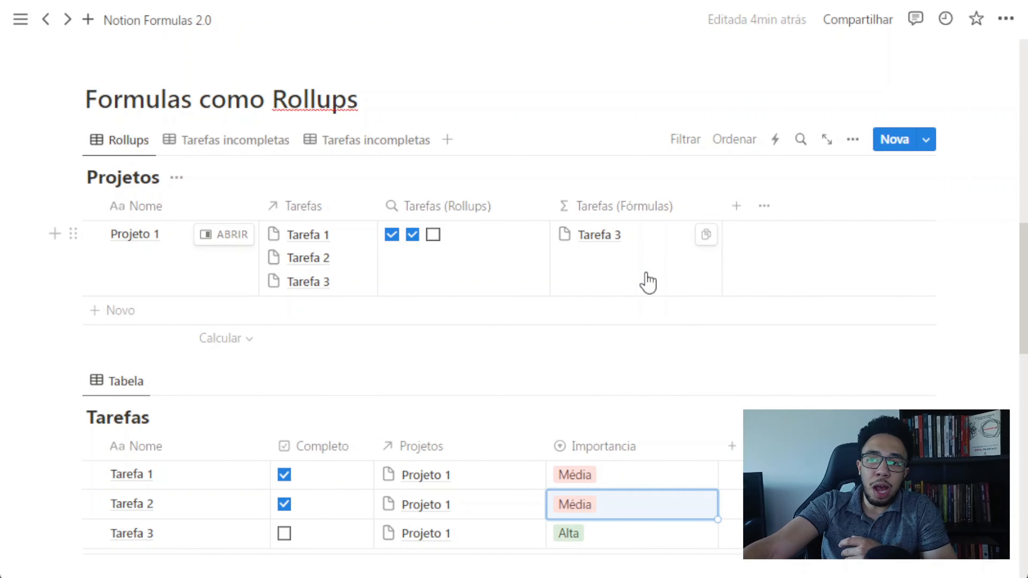
# Append .map(current.Completo) to the filter expression in Projeto 1's Tarefas (Fórmulas) formula and save it
pyautogui.click(633, 272)
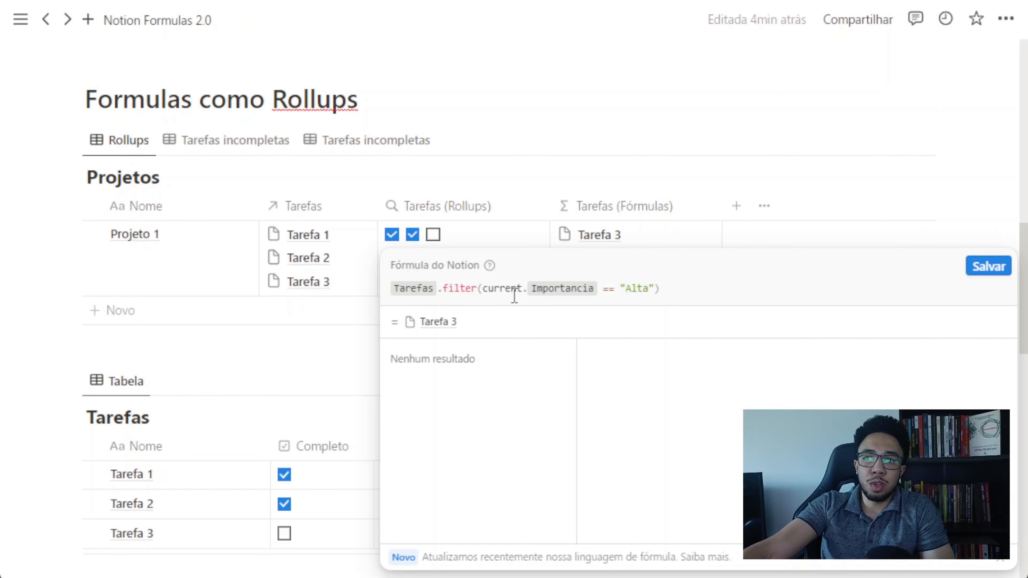
pyautogui.click(698, 289)
pyautogui.write('.map(')
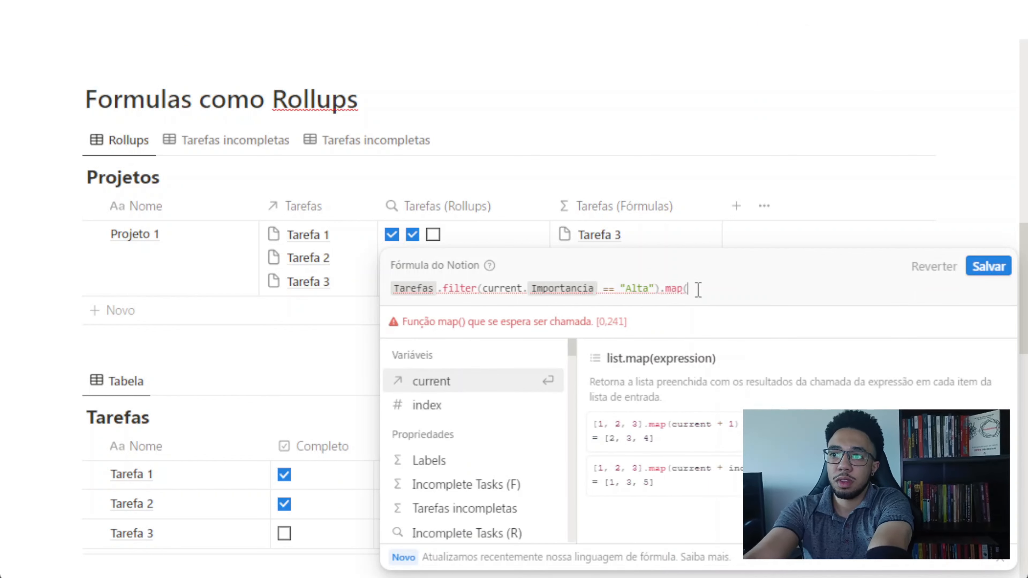
pyautogui.write('current.')
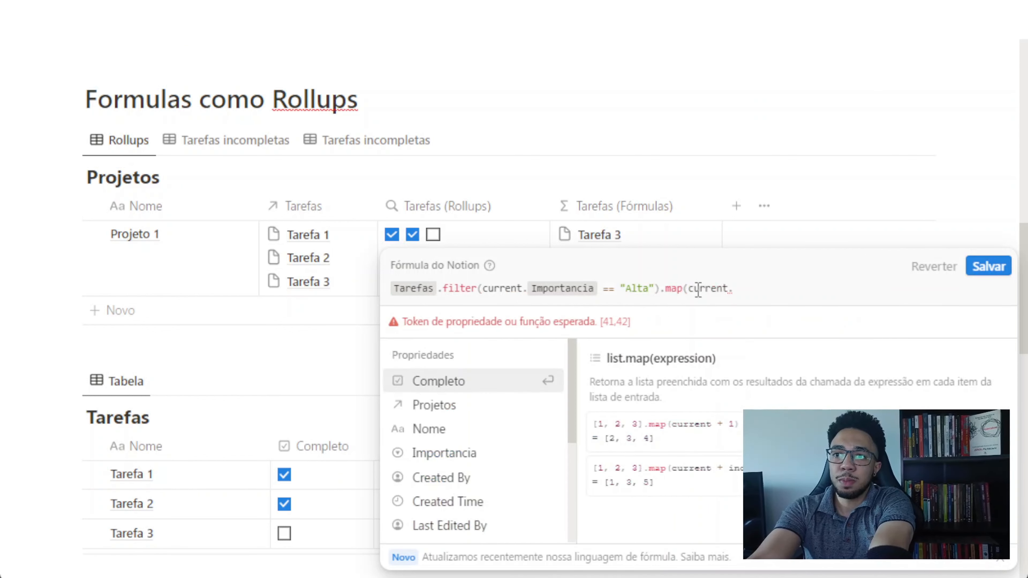
pyautogui.click(456, 384)
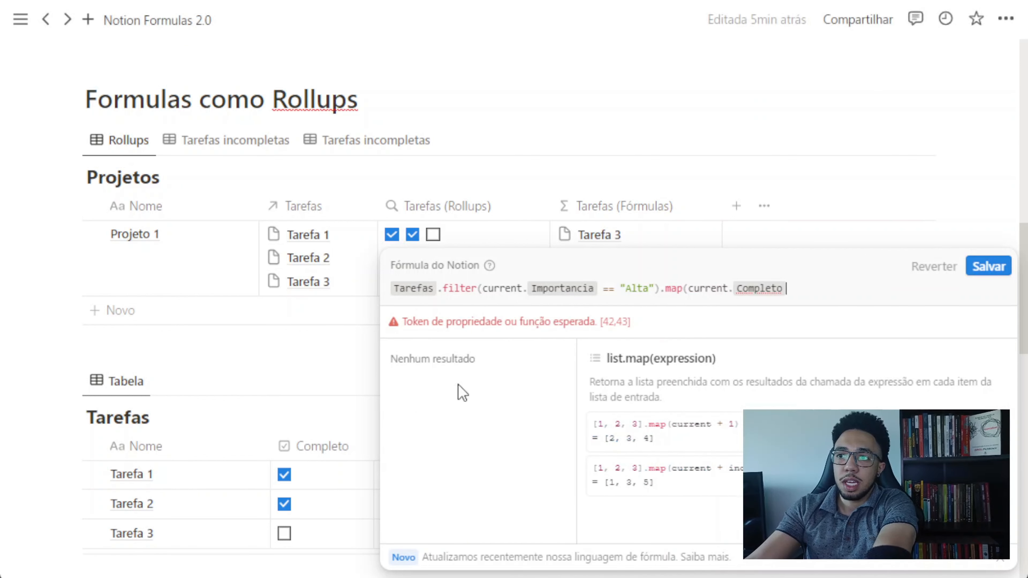
pyautogui.write(')')
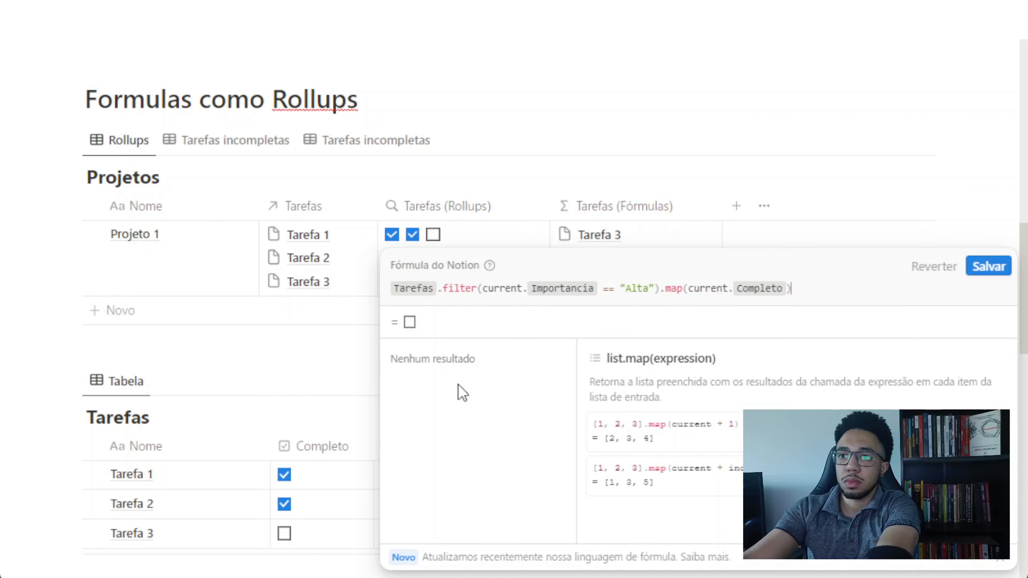
pyautogui.click(988, 266)
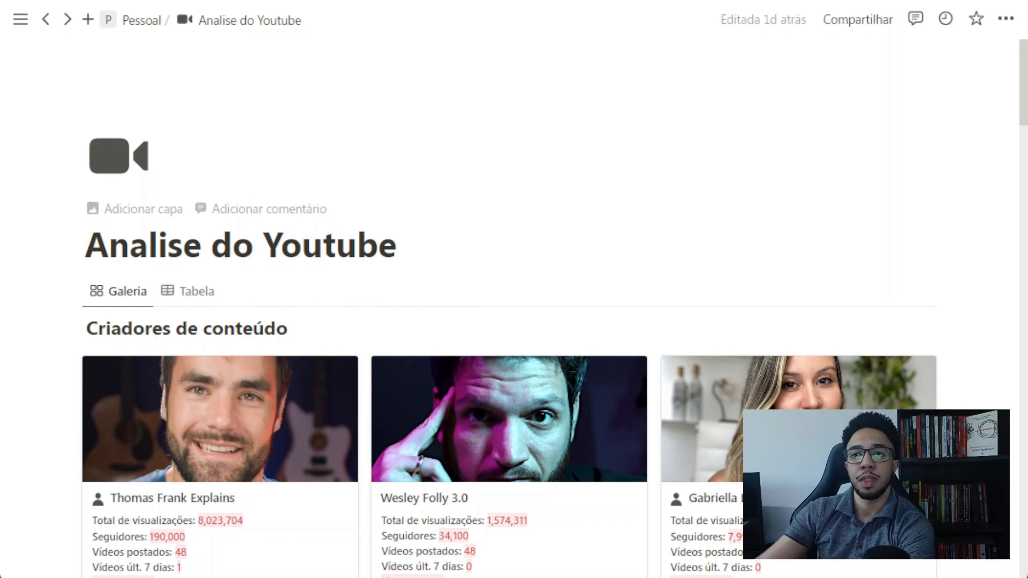
# On the Analise do Youtube page, examine the full Informações formula of the first creator in the Criadores de conteúdo gallery
pyautogui.scroll(-2, 243, 401)
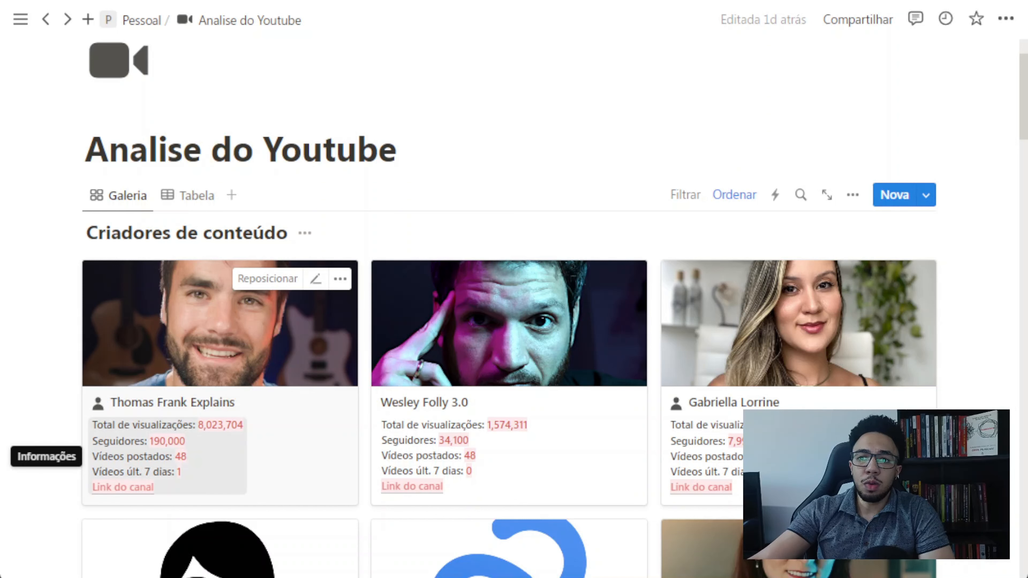
pyautogui.scroll(-3, 168, 457)
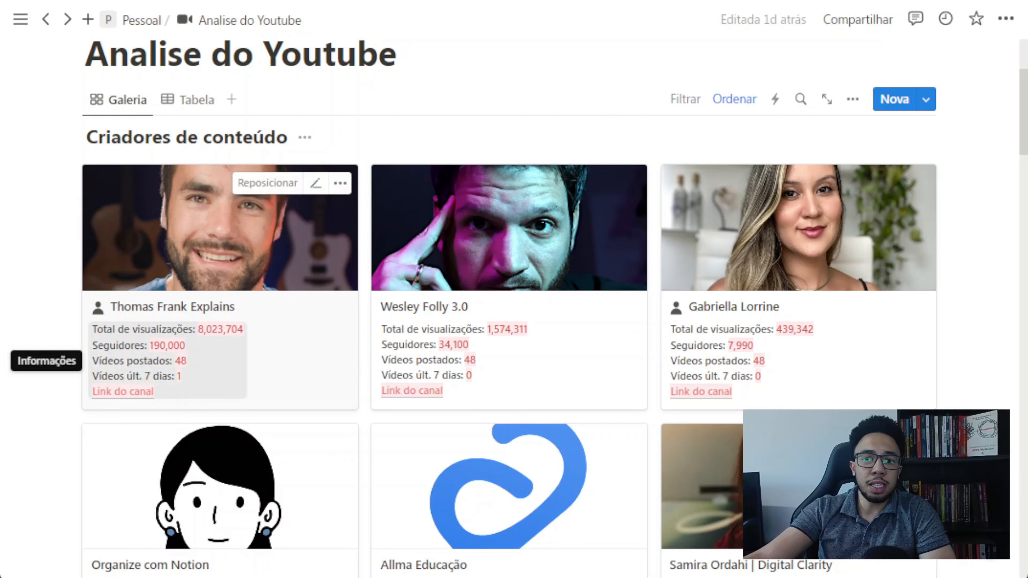
pyautogui.click(201, 365)
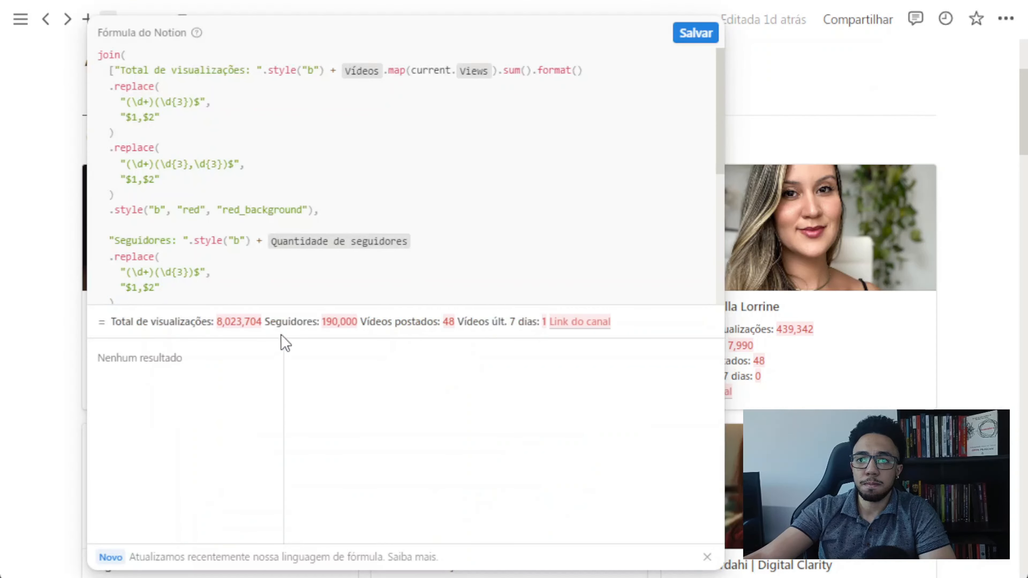
pyautogui.scroll(-5, 252, 238)
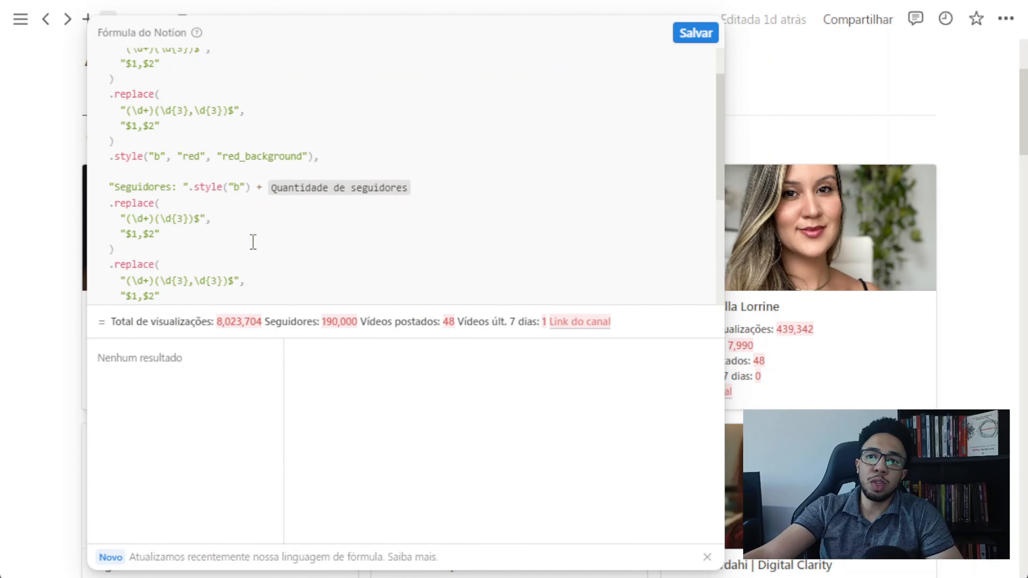
pyautogui.scroll(-3, 253, 243)
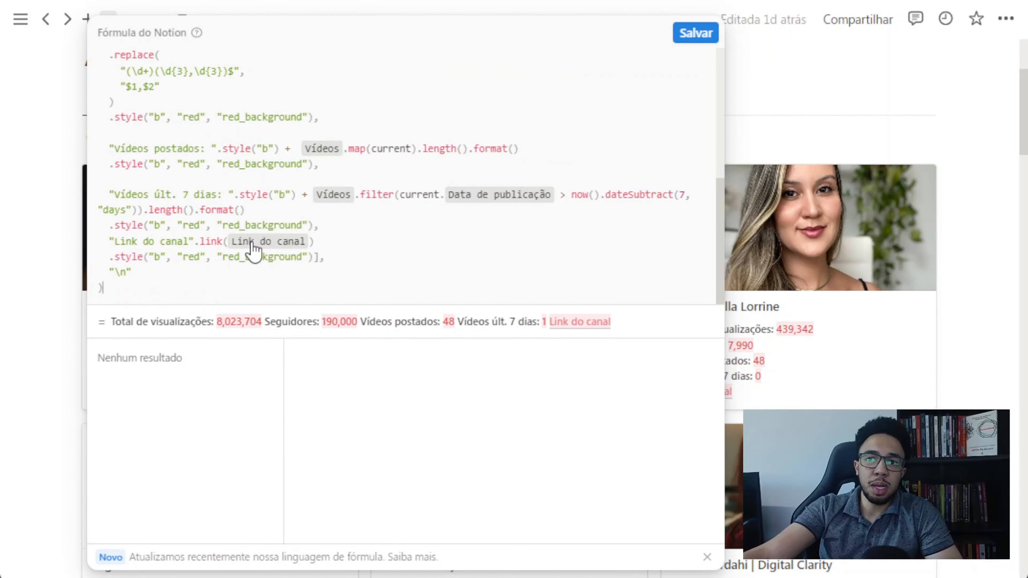
pyautogui.scroll(8, 254, 248)
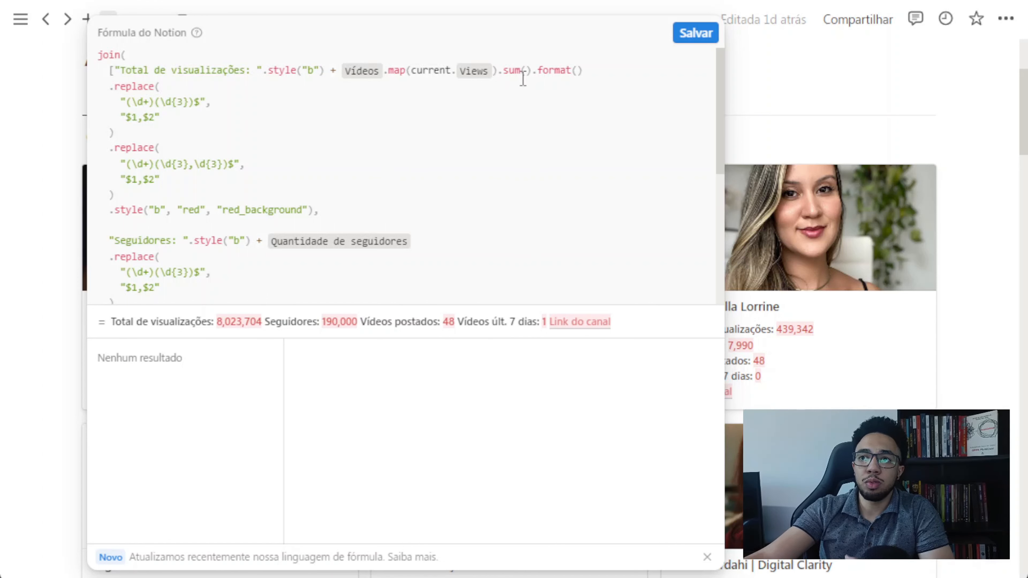
pyautogui.scroll(-3, 340, 129)
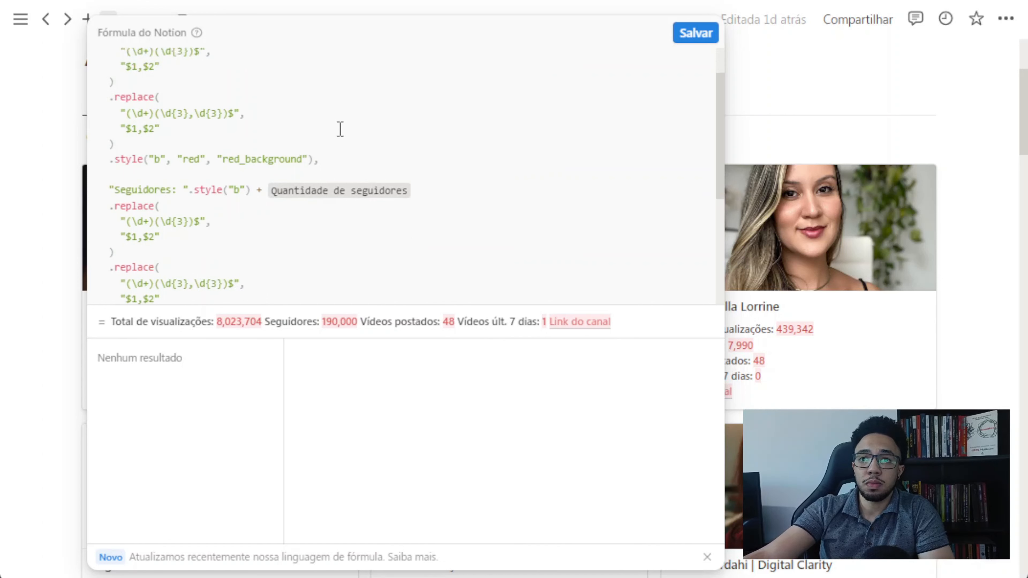
pyautogui.scroll(-2, 340, 129)
pyautogui.scroll(-2, 340, 128)
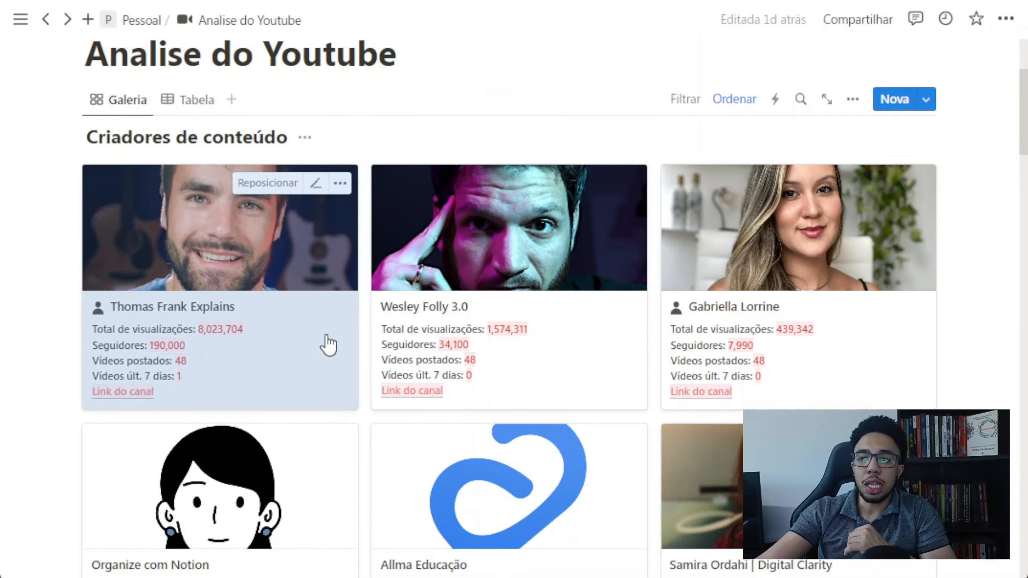
# Open the first creator's page and inspect the formula behind the details of the Notion Formulas 2.0 – Advanced Masterclass video
pyautogui.click(325, 340)
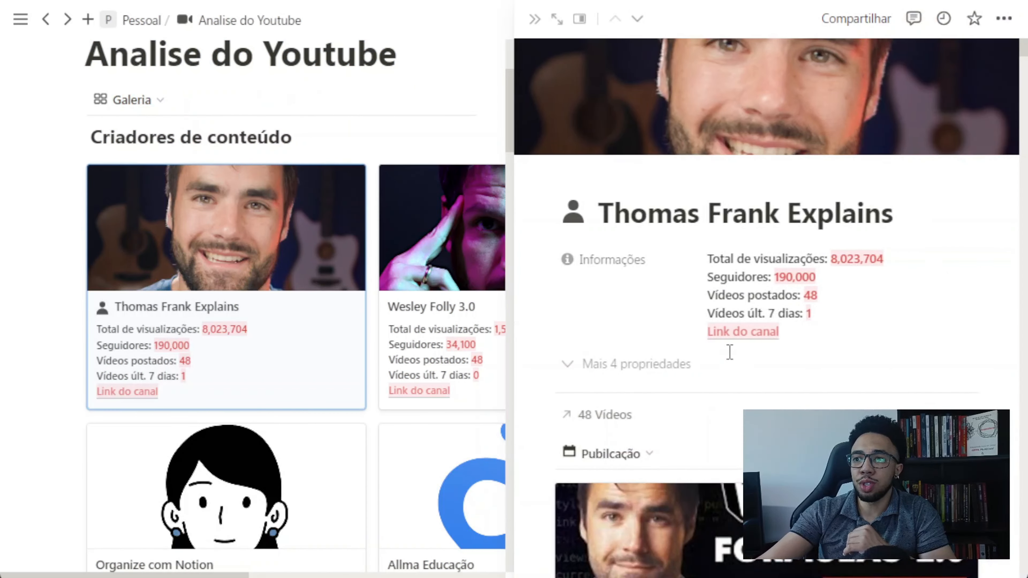
pyautogui.scroll(-7, 729, 351)
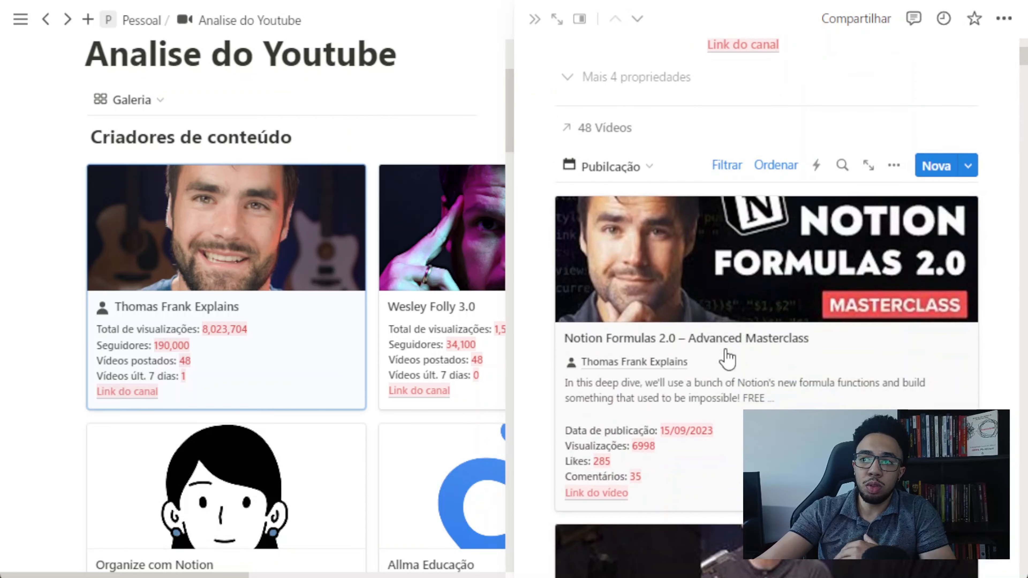
pyautogui.scroll(-2, 727, 358)
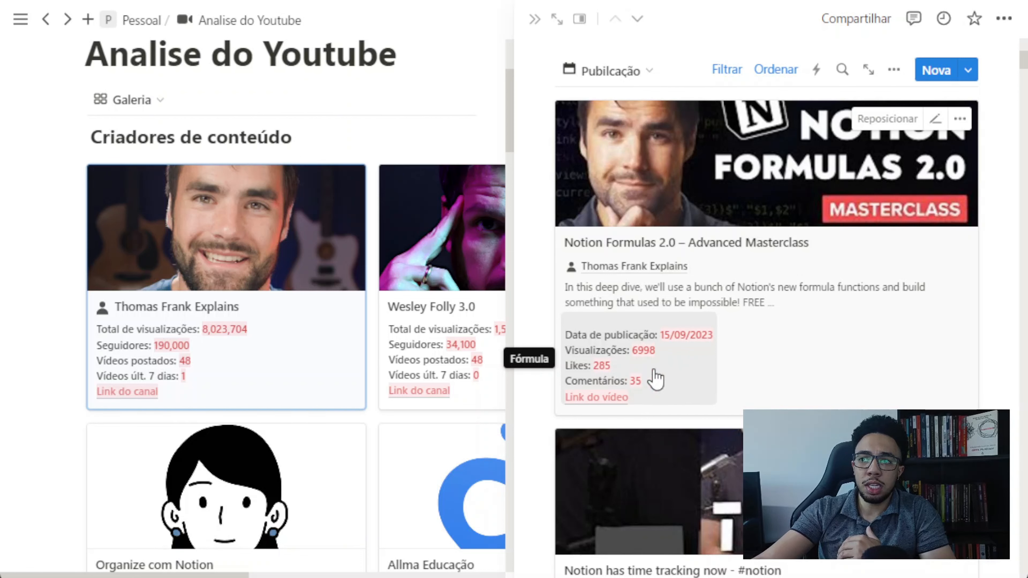
pyautogui.scroll(-3, 654, 378)
pyautogui.scroll(3, 663, 374)
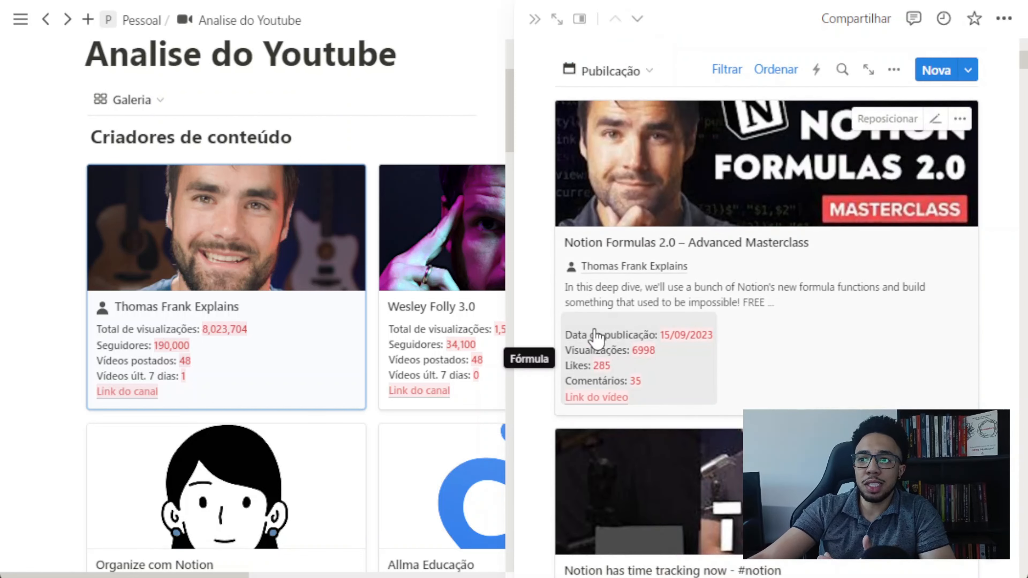
pyautogui.click(615, 354)
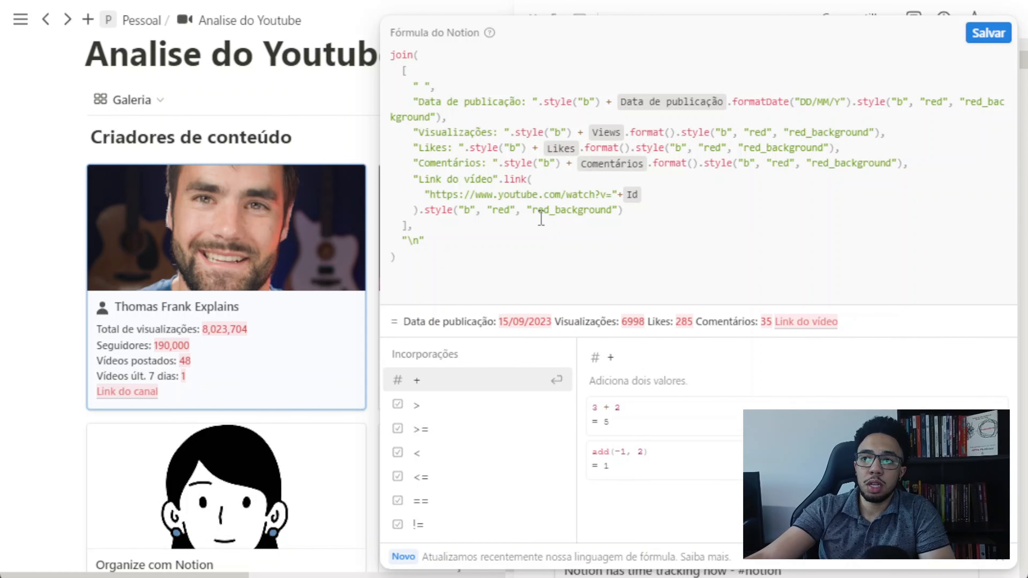
pyautogui.click(988, 33)
pyautogui.scroll(3, 735, 134)
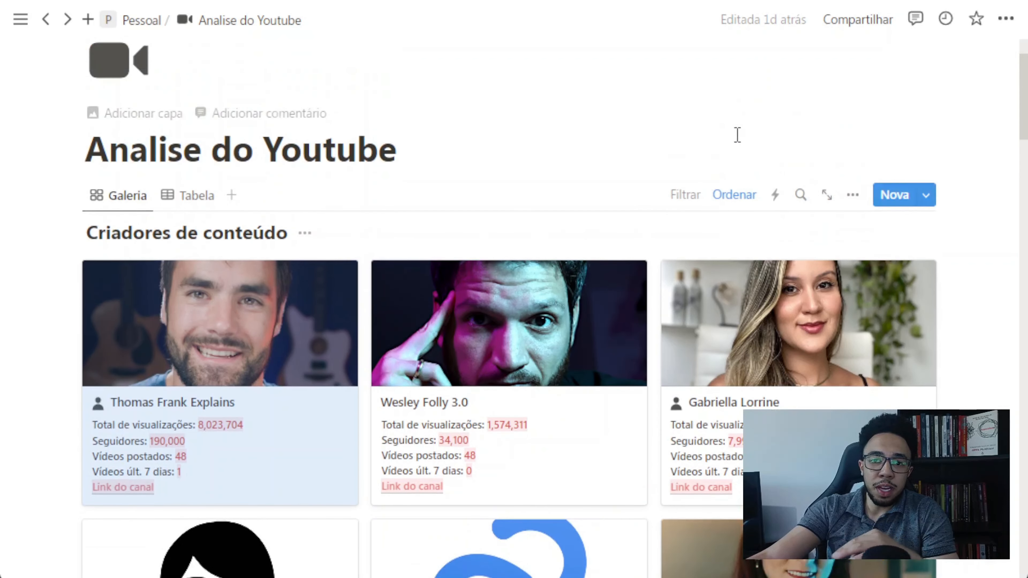